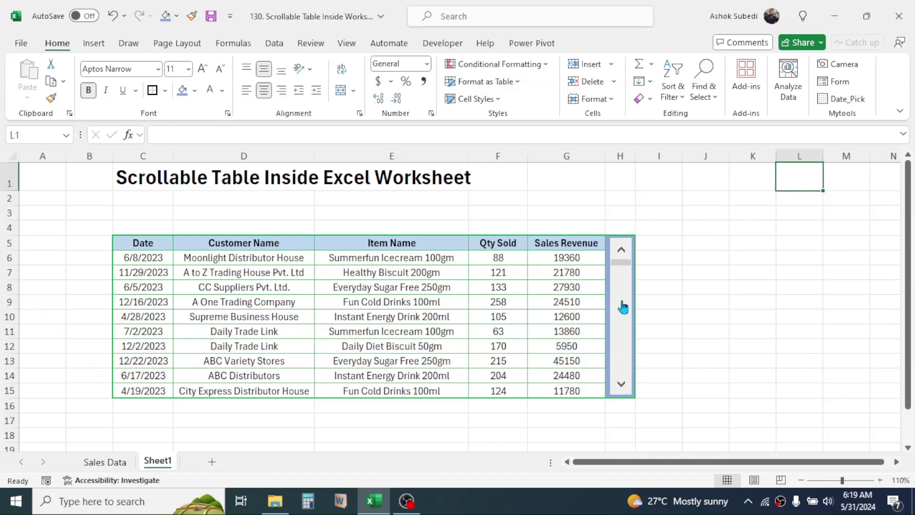
Review the Sales Data sheet, then return to Sheet1's scrollable table.
mouse_move(625, 265)
mouse_down()
mouse_move(623, 343)
mouse_move(631, 282)
mouse_move(623, 263)
mouse_up()
click(112, 462)
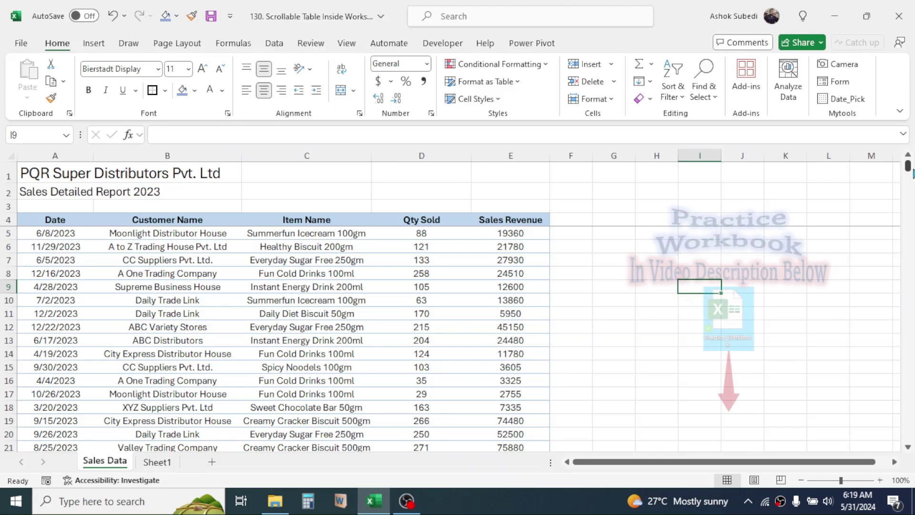
drag(908, 166, 902, 468)
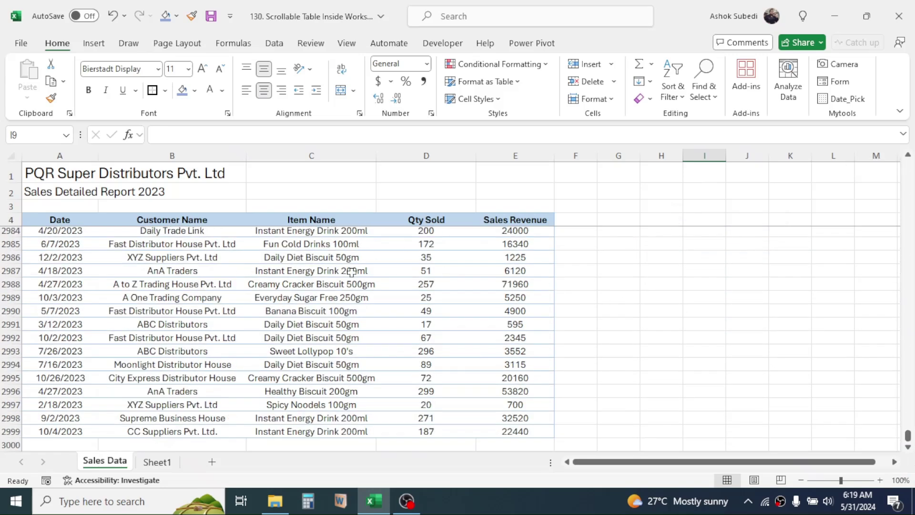
click(157, 462)
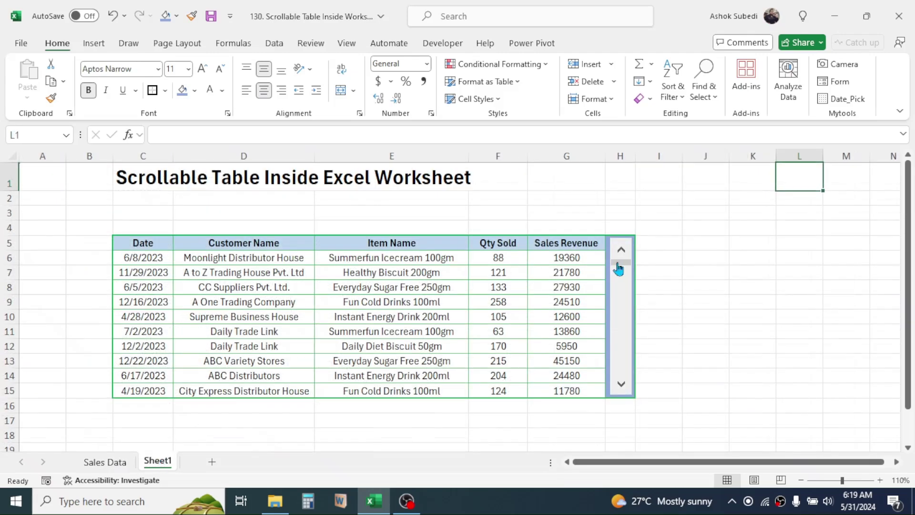
drag(622, 263, 622, 293)
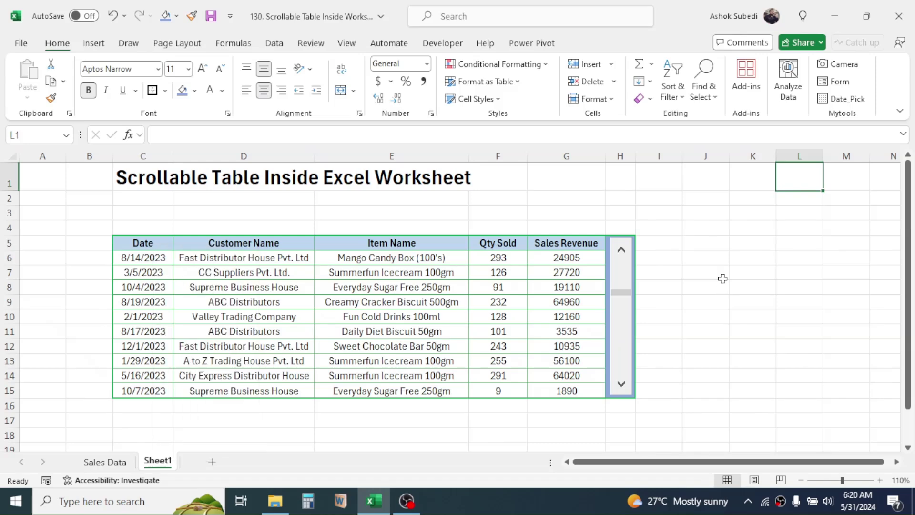
Copy Sheet1 to the end of the workbook as Sheet1 (2).
right_click(155, 465)
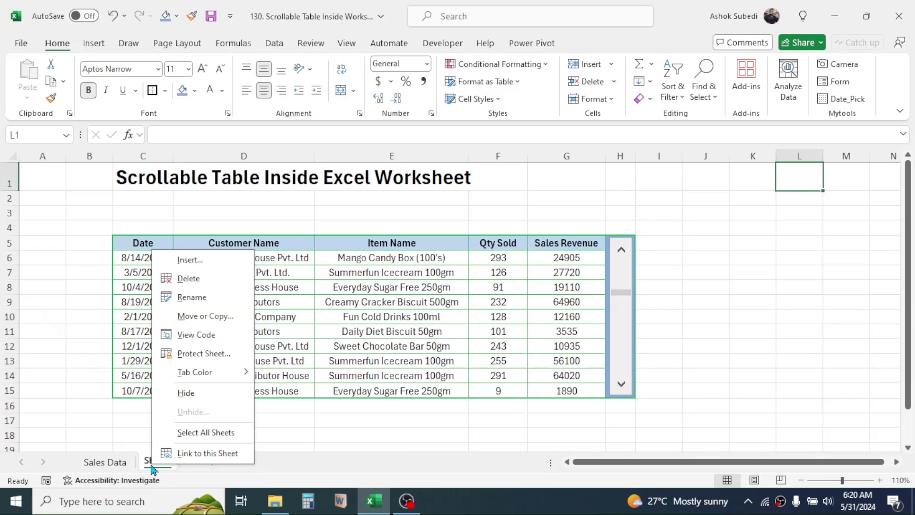
click(203, 316)
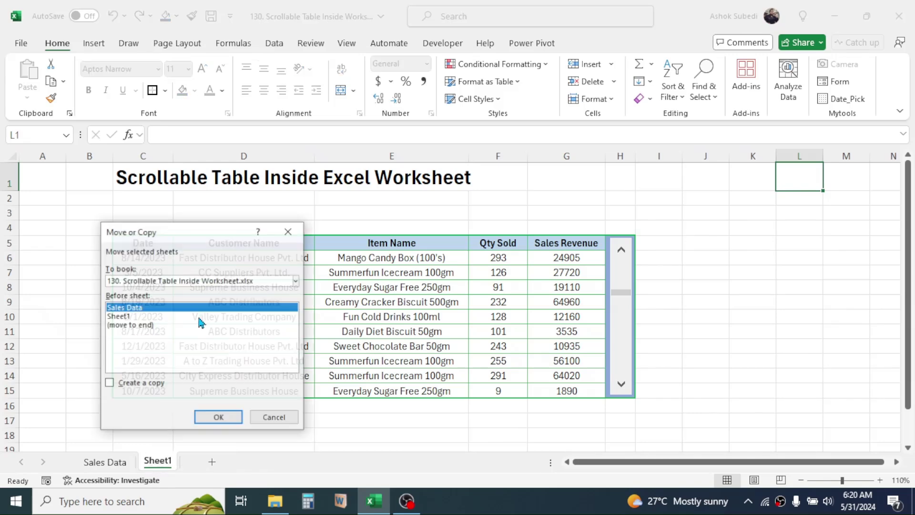
click(135, 326)
click(137, 384)
click(222, 418)
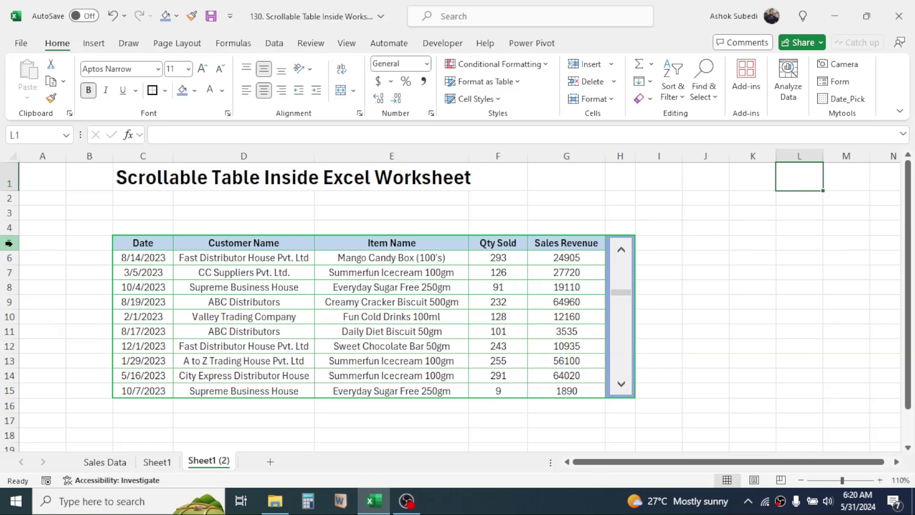
Delete rows 5–16 and the scroll bar on Sheet1 (2), leaving only the title.
drag(9, 243, 2, 403)
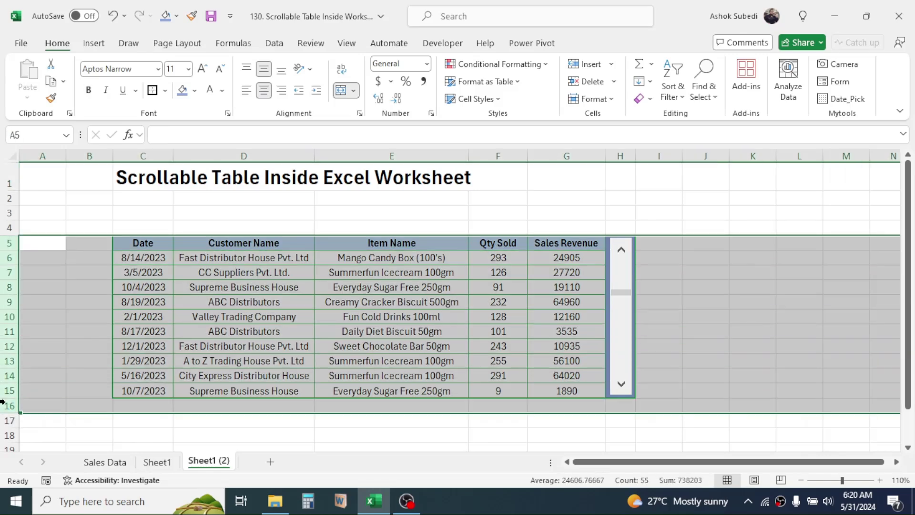
key(ctrl+minus)
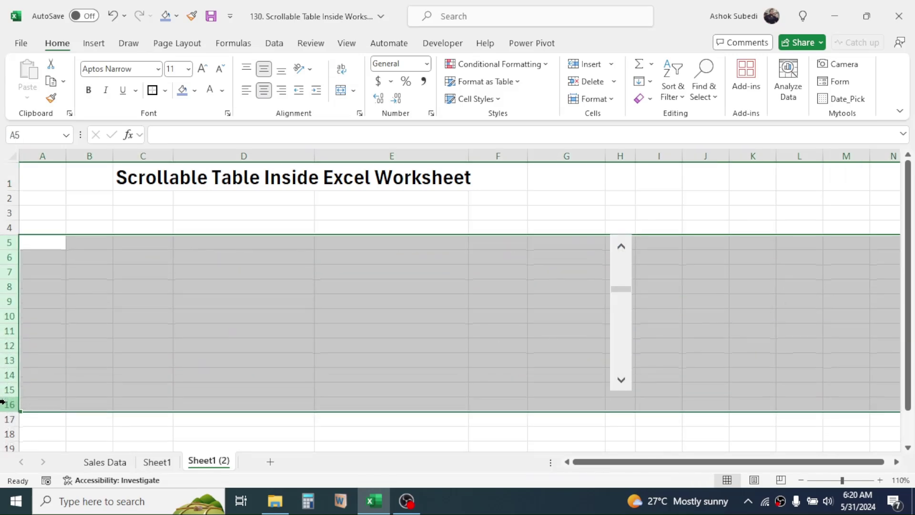
ctrl+click(623, 323)
right_click(623, 324)
key(Escape)
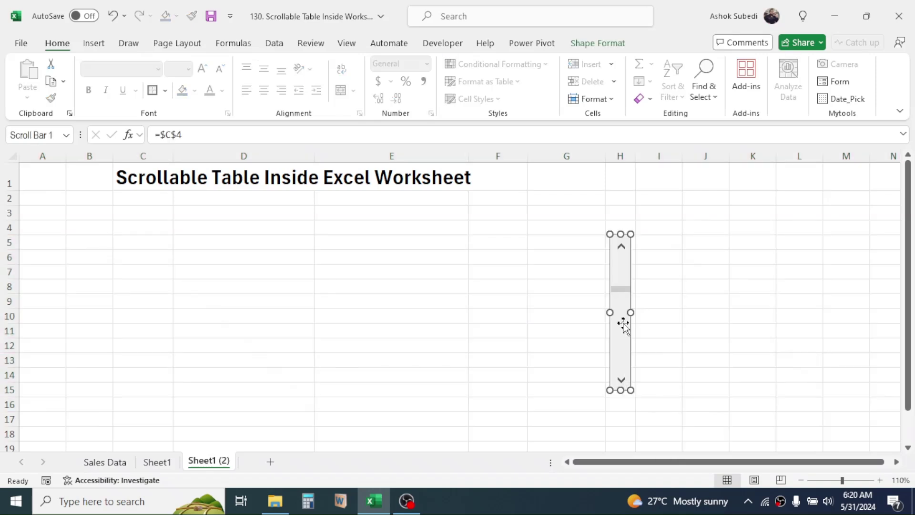
key(Delete)
click(621, 319)
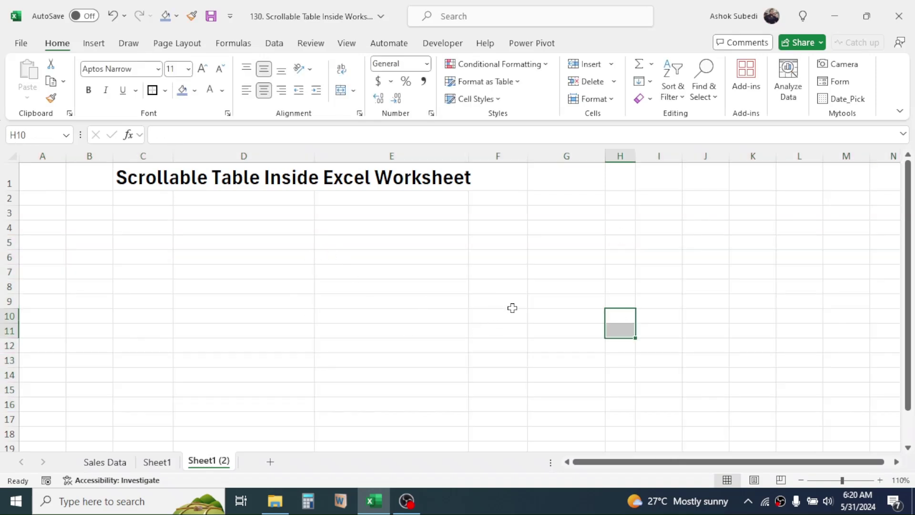
Copy the Sales Data header row (Date to Sales Revenue) into C5 of Sheet1 (2).
click(659, 272)
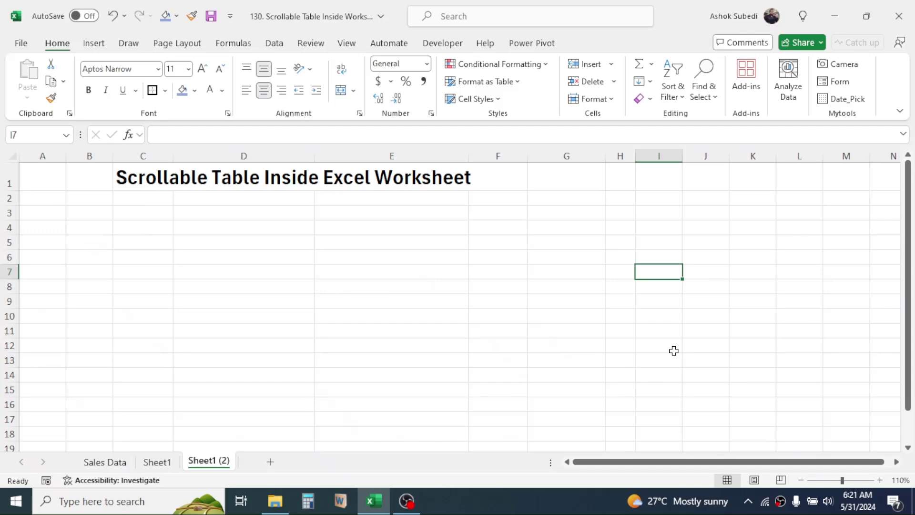
click(105, 462)
key(ctrl+c)
click(208, 462)
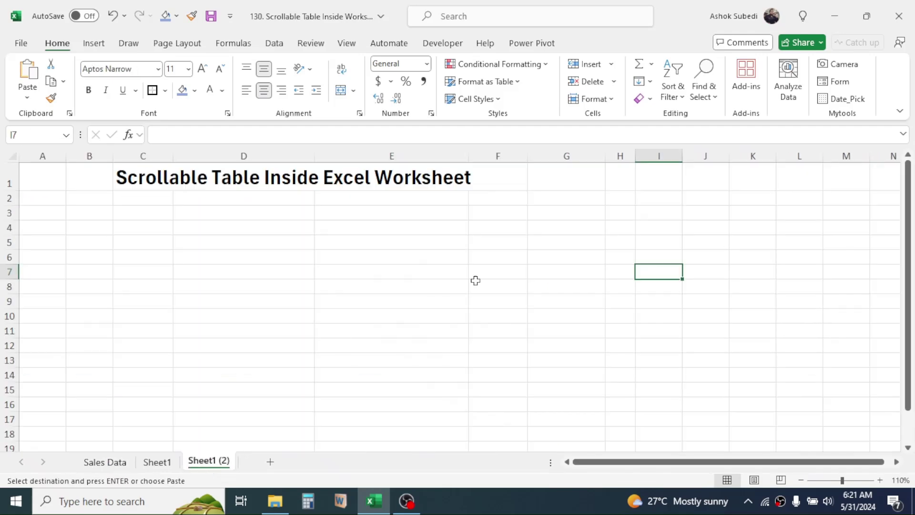
click(143, 244)
key(ctrl+v)
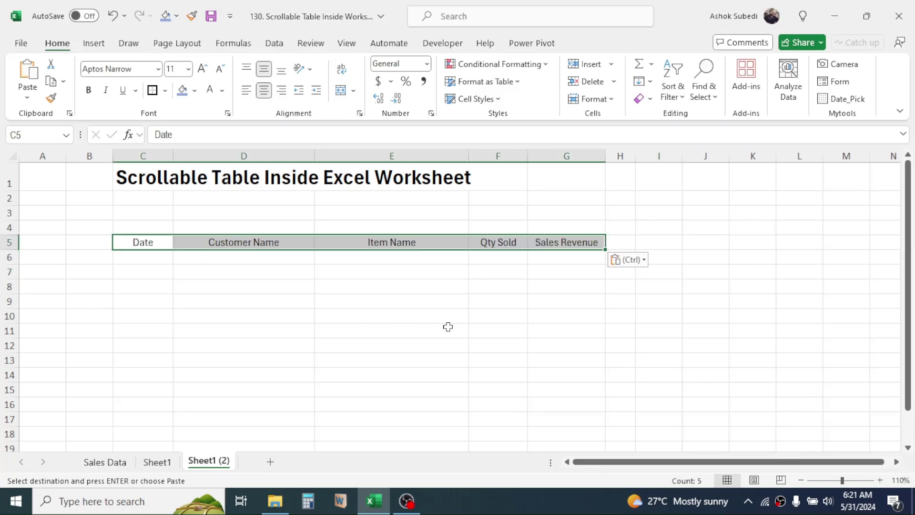
click(448, 327)
key(Up)
key(Up)
key(Up)
key(Up)
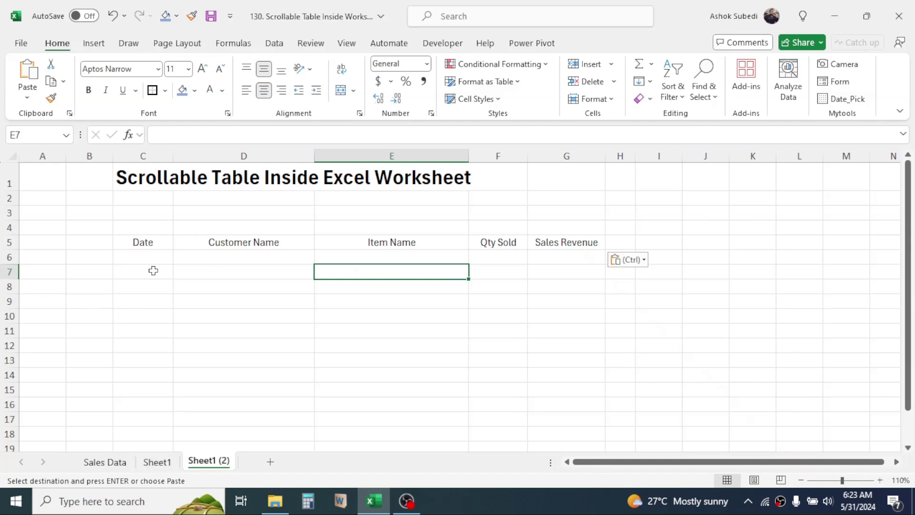
Put a thick outside border around C5:G15.
drag(158, 244, 599, 393)
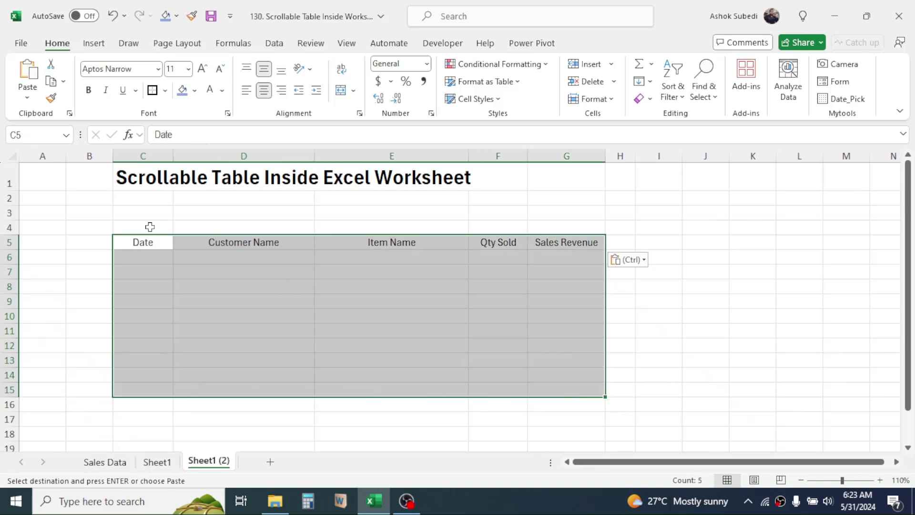
click(165, 90)
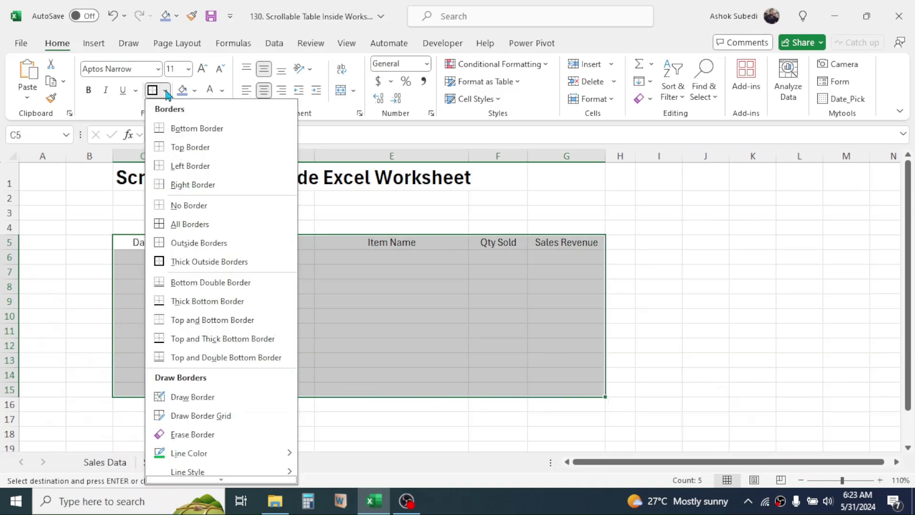
click(165, 261)
Merge H5:H15 into a single cell with Merge & Center.
click(705, 286)
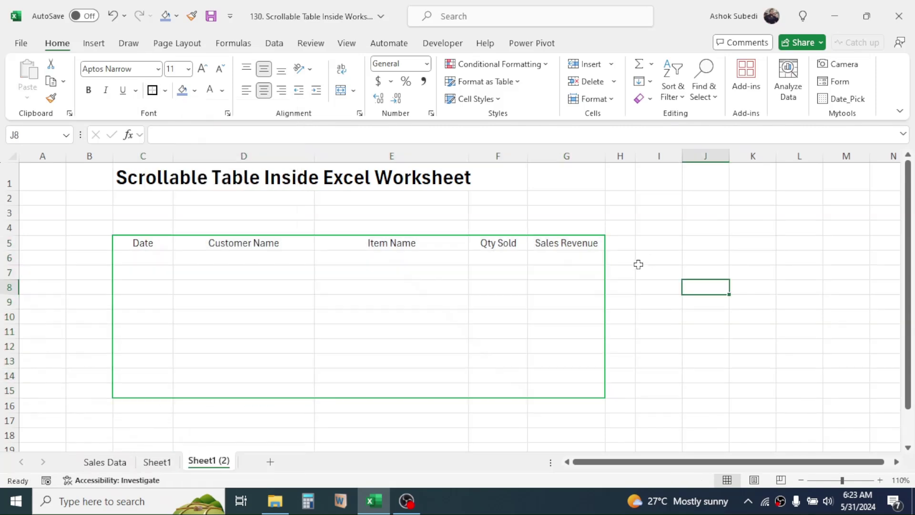
click(622, 246)
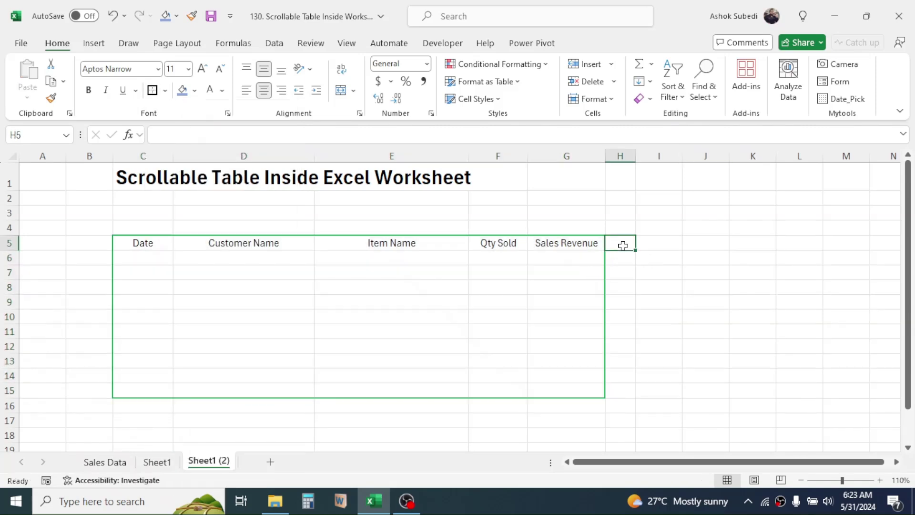
drag(623, 245, 628, 395)
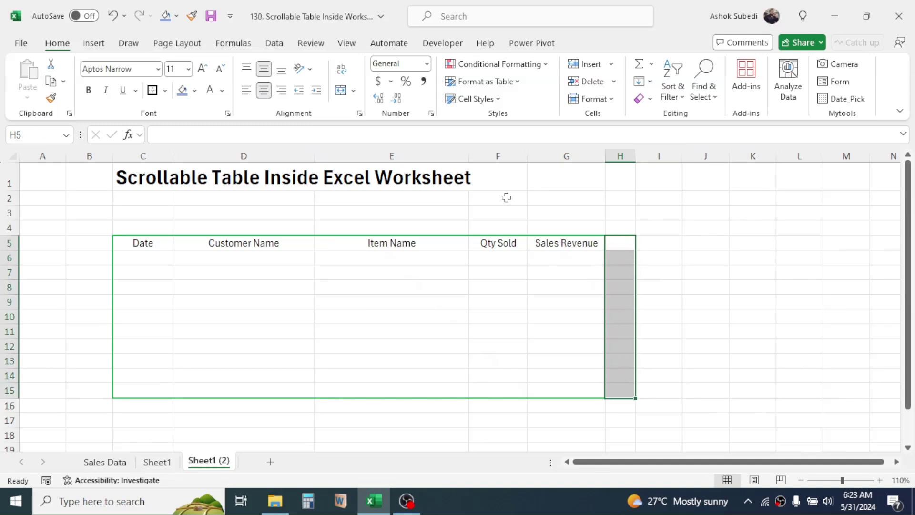
click(341, 92)
Give the merged H5:H15 cell an outside border.
click(753, 287)
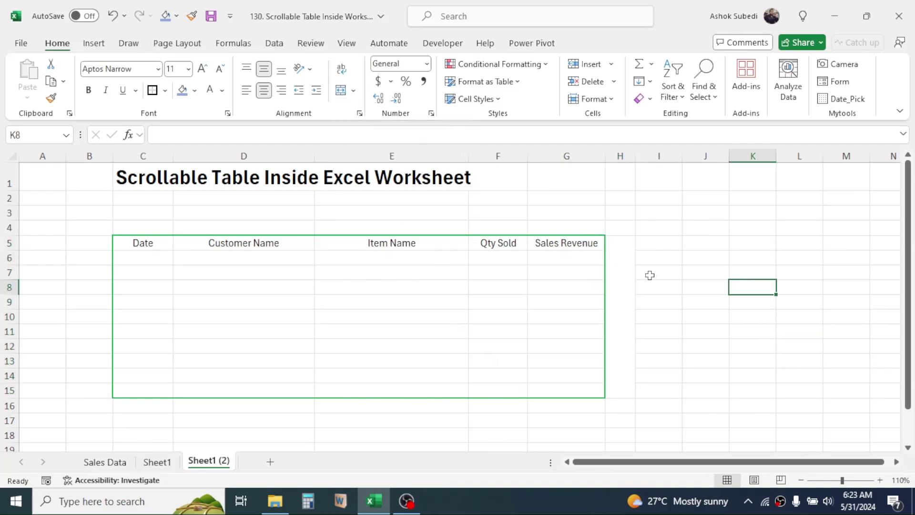
click(619, 271)
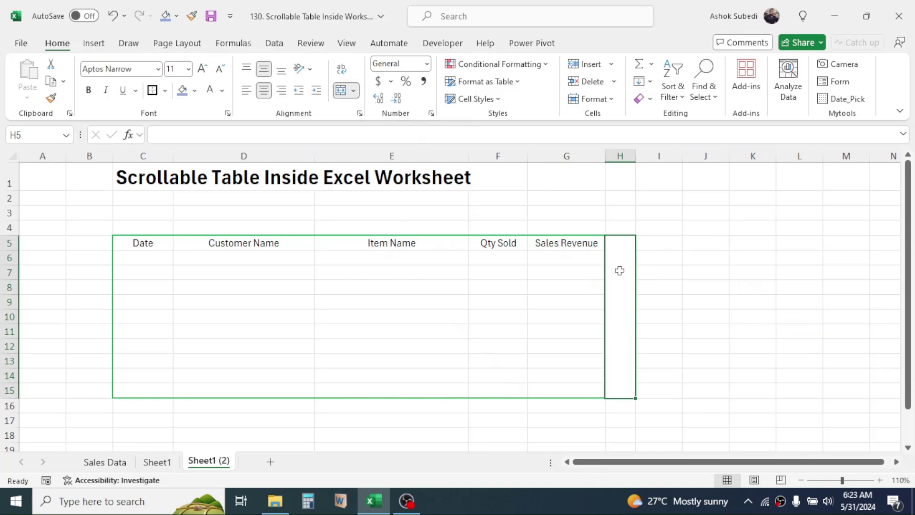
click(153, 91)
drag(705, 302, 706, 287)
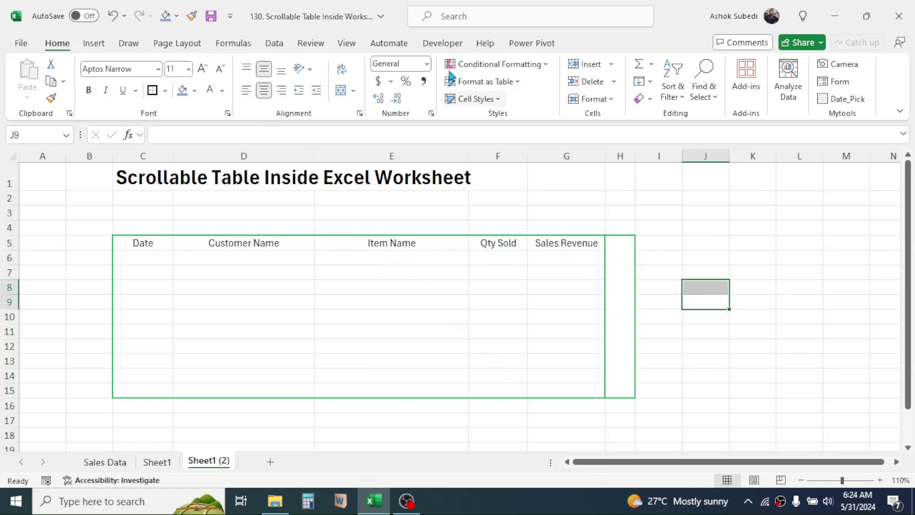
Insert a Form Controls scroll bar and fit it into the merged H5:H15 strip.
click(443, 43)
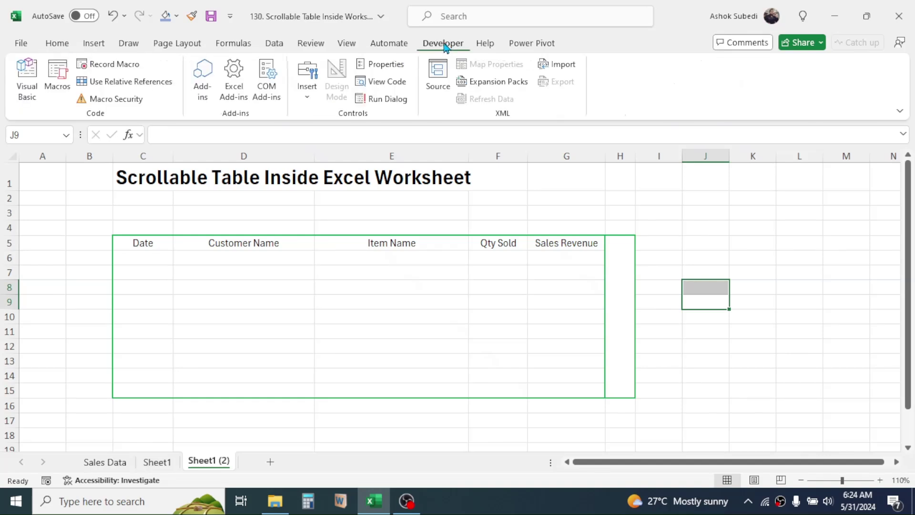
click(309, 96)
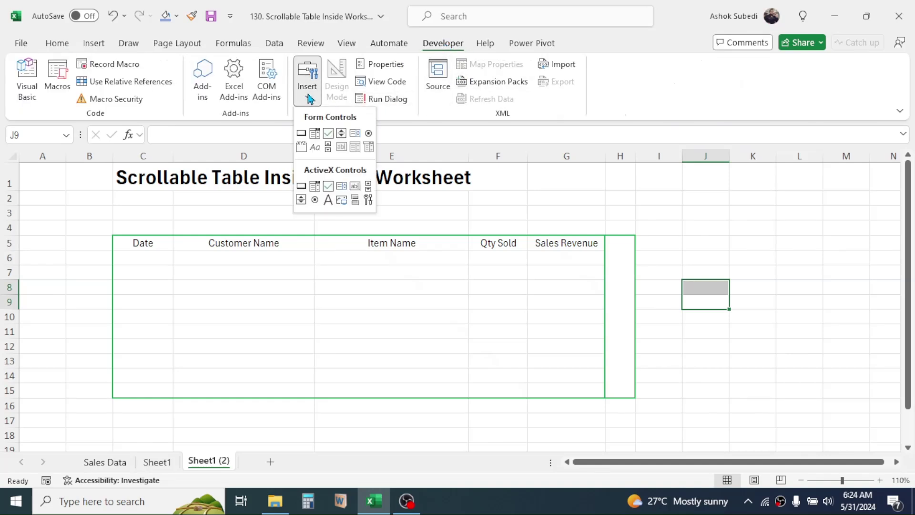
click(328, 148)
drag(673, 194, 693, 364)
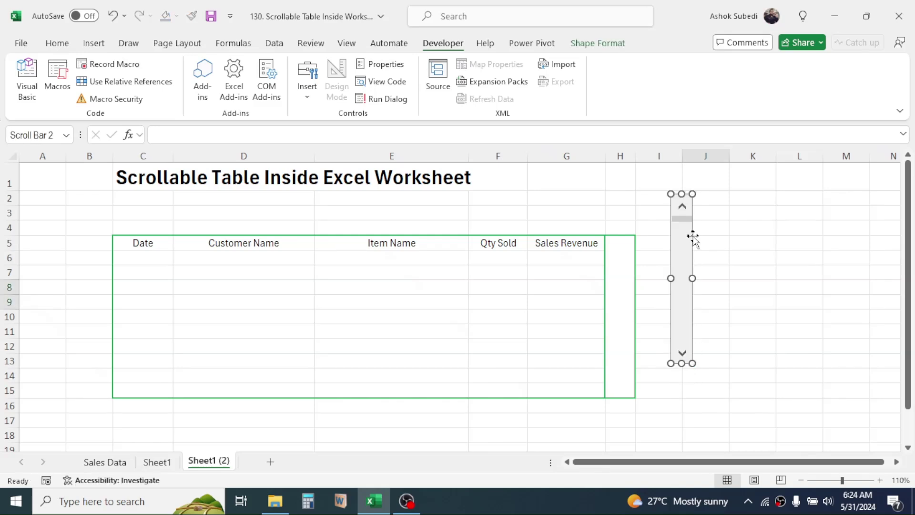
drag(693, 234, 633, 281)
drag(620, 403, 625, 392)
key(Escape)
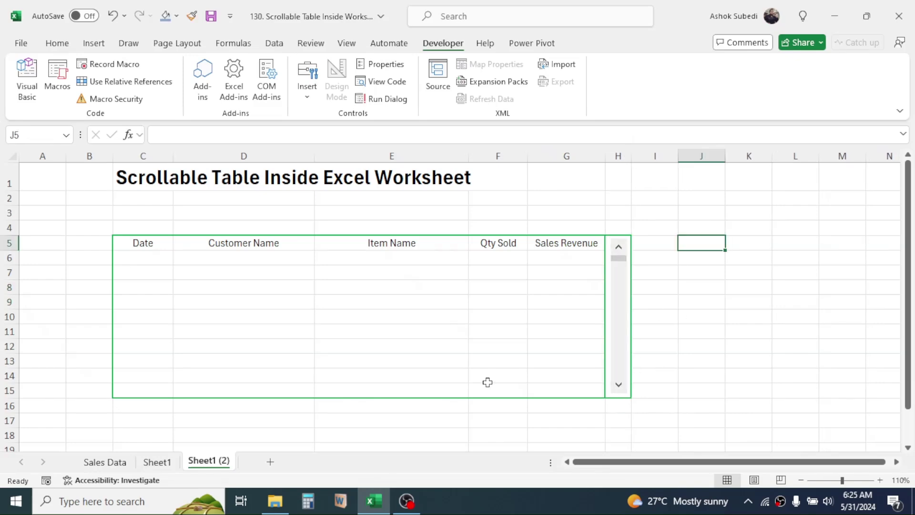
Enter the last row number 2999 in H1 of Sales Data.
click(107, 463)
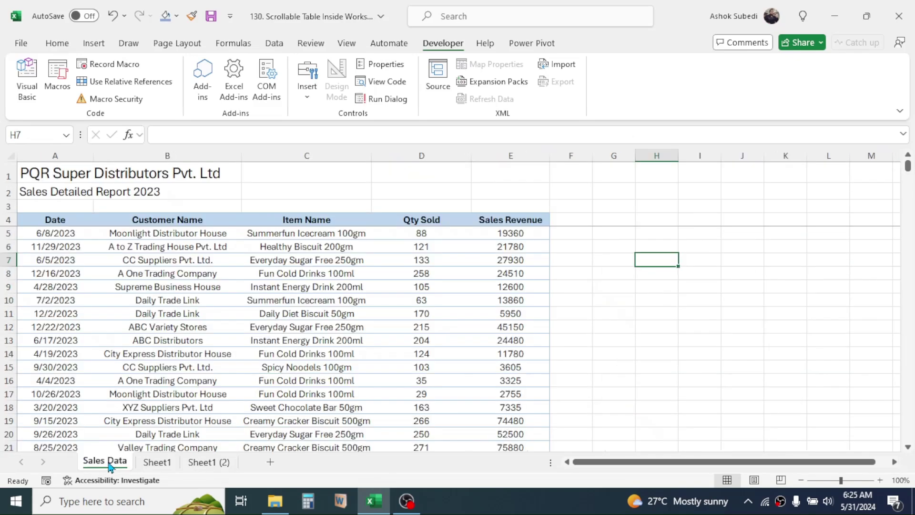
drag(907, 166, 908, 435)
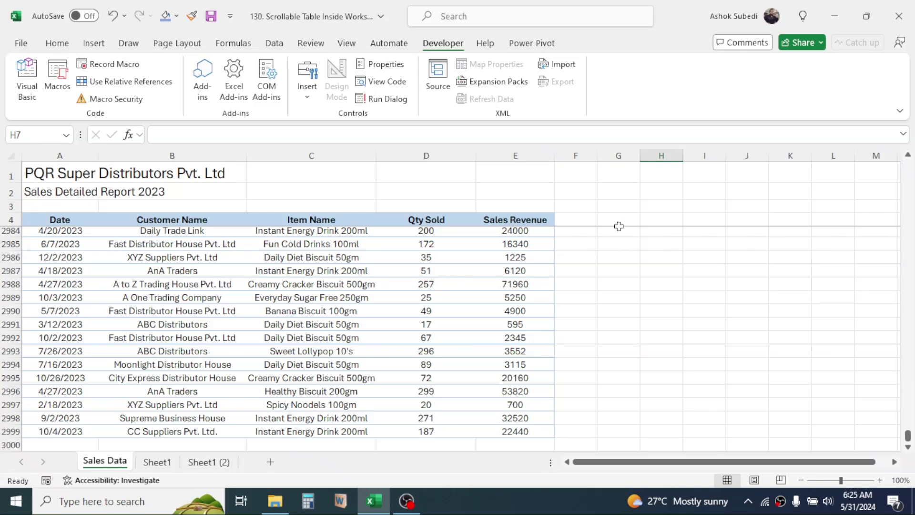
click(670, 178)
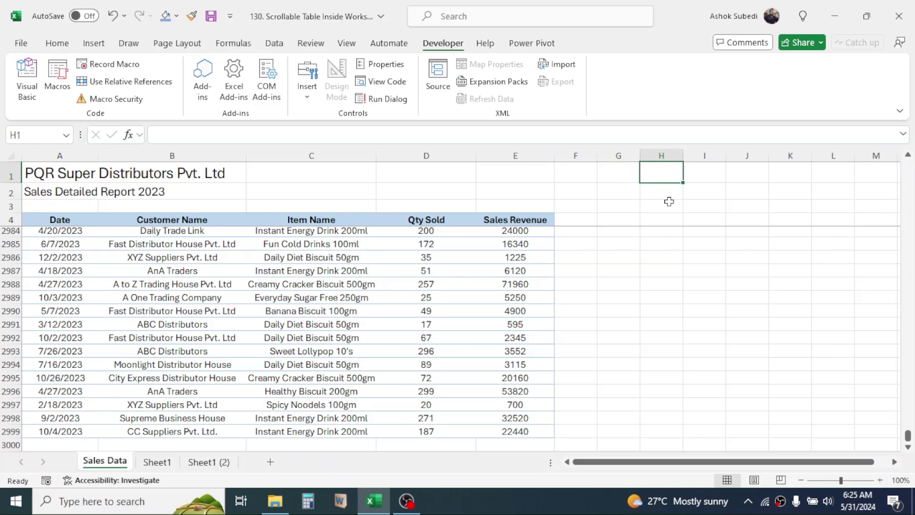
text(2999)
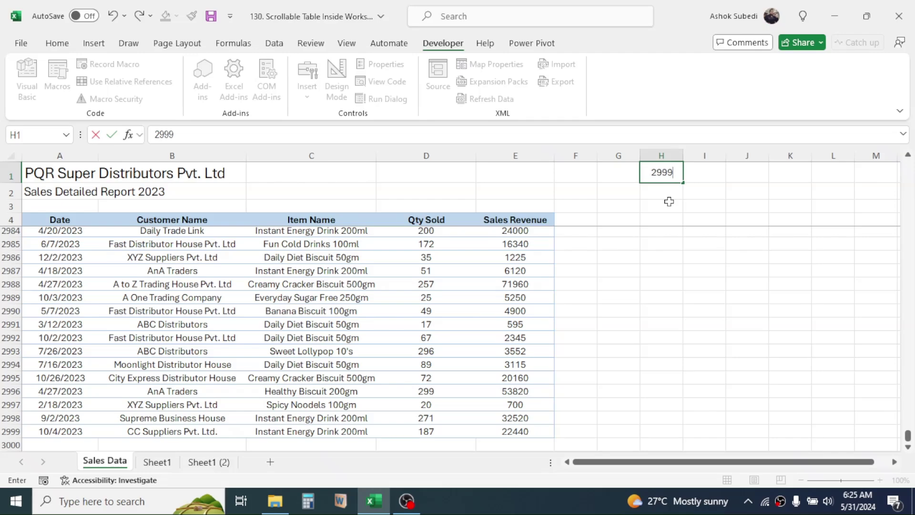
key(Return)
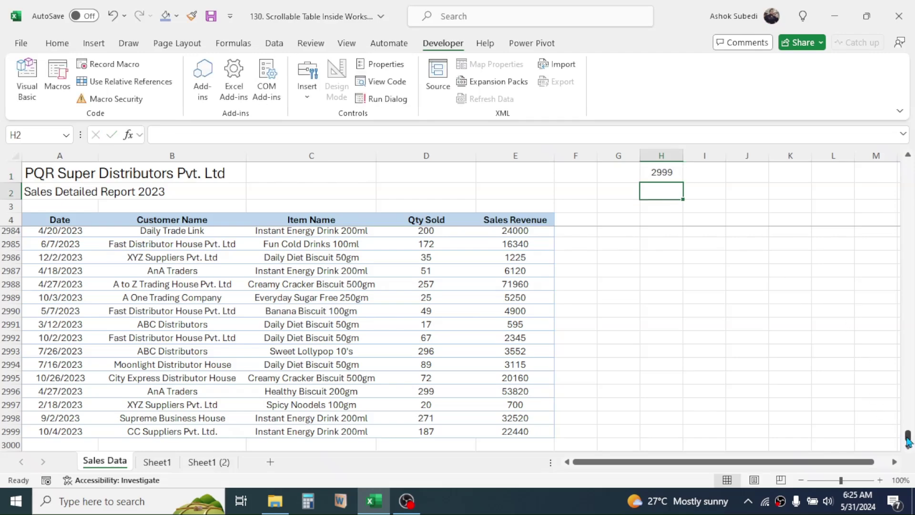
Enter the header row number 4 in H2 after checking the header sits in row 4.
drag(907, 436, 911, 164)
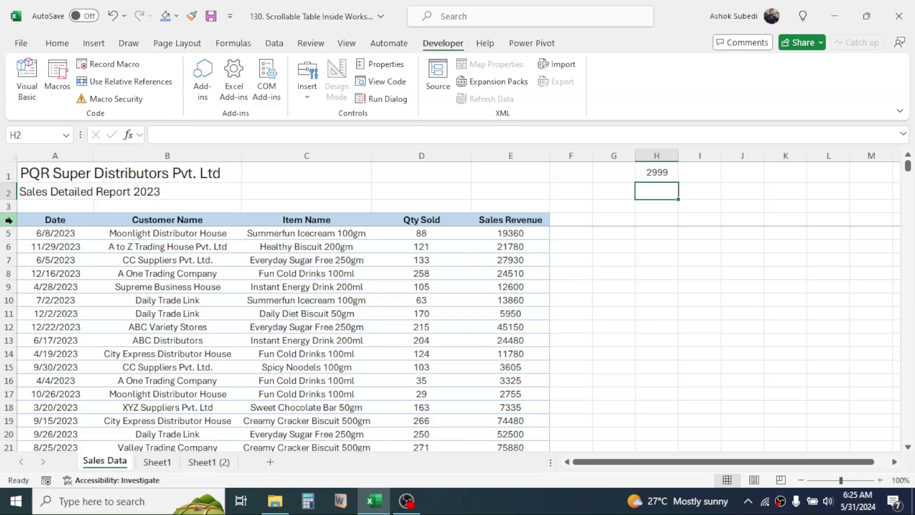
click(628, 257)
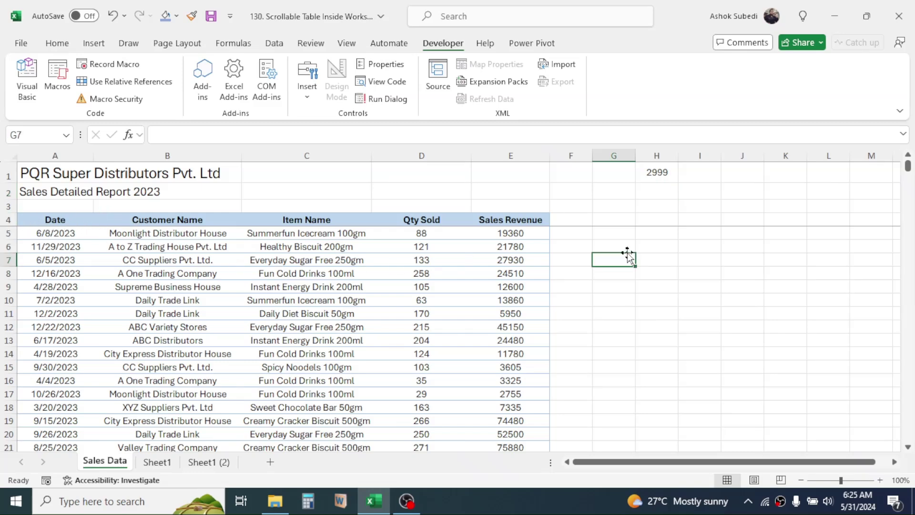
click(14, 222)
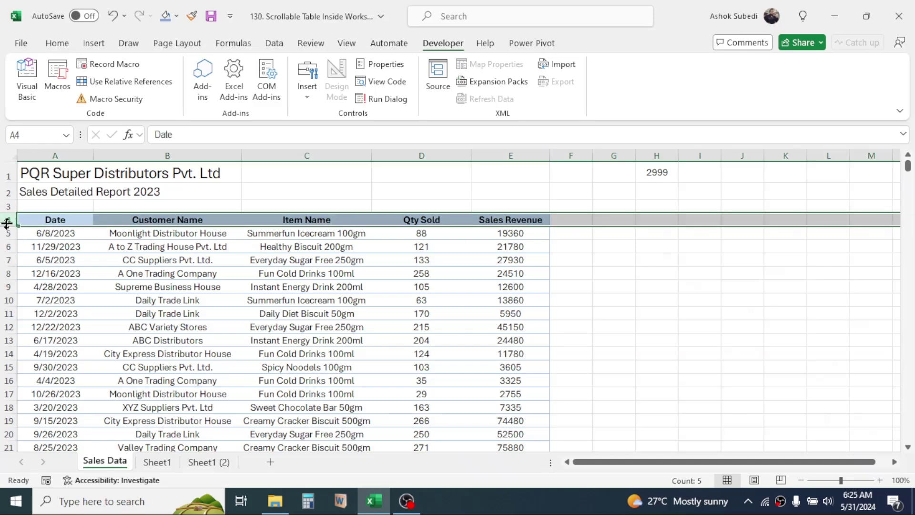
click(641, 189)
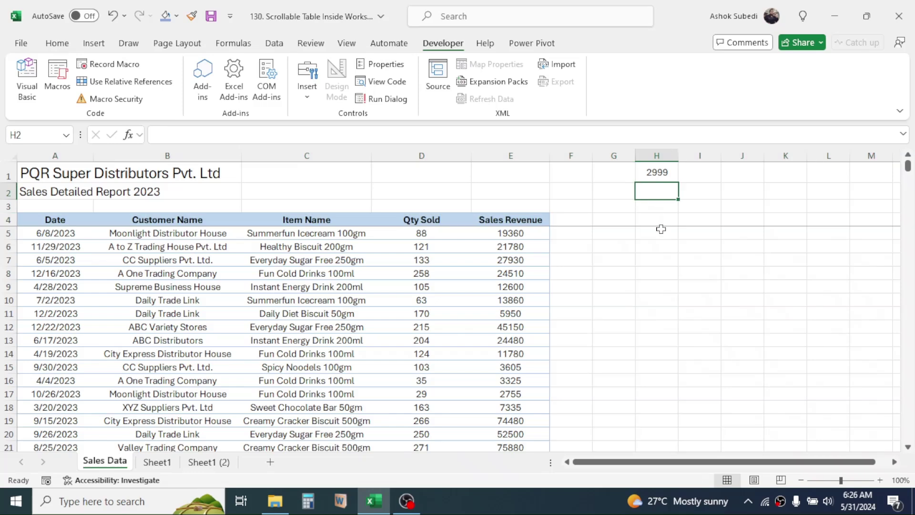
text(4)
click(688, 274)
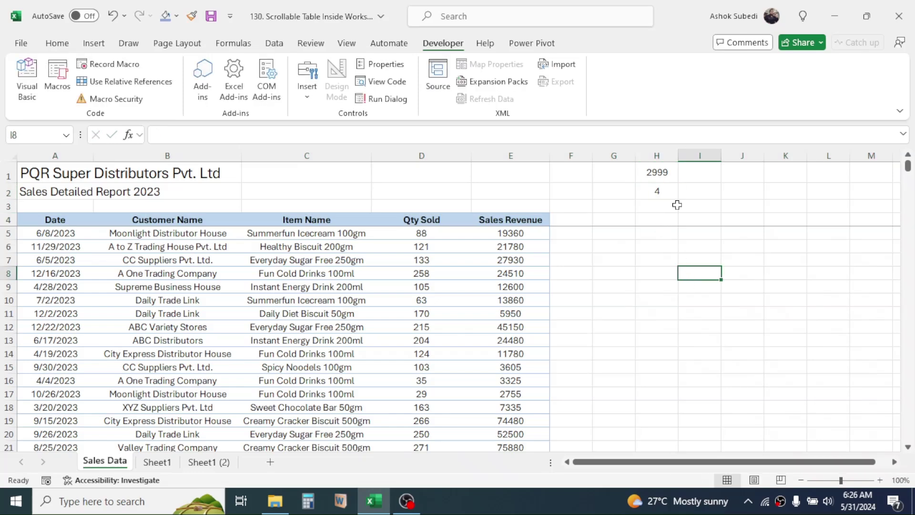
Count the ten table rows on Sheet1 (2) and enter 10 in H3 of Sales Data.
click(208, 462)
click(223, 316)
drag(143, 258, 143, 388)
click(241, 292)
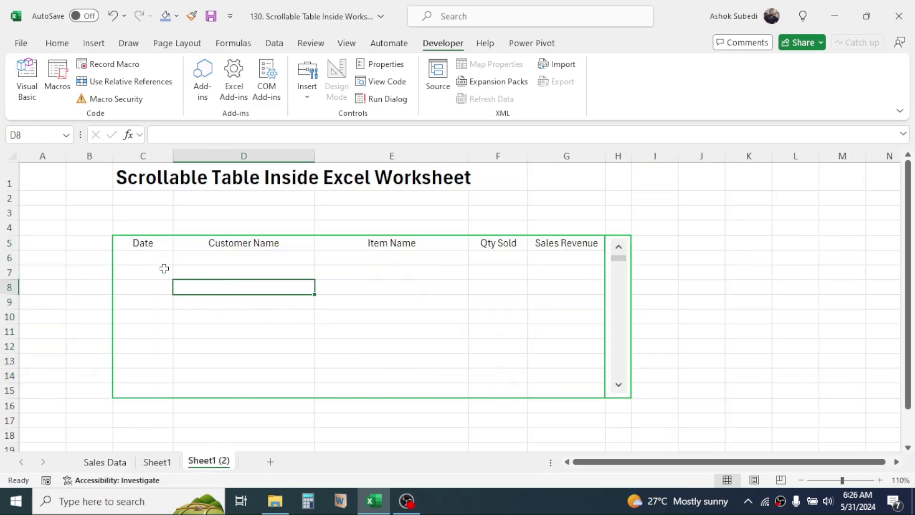
drag(153, 258, 148, 389)
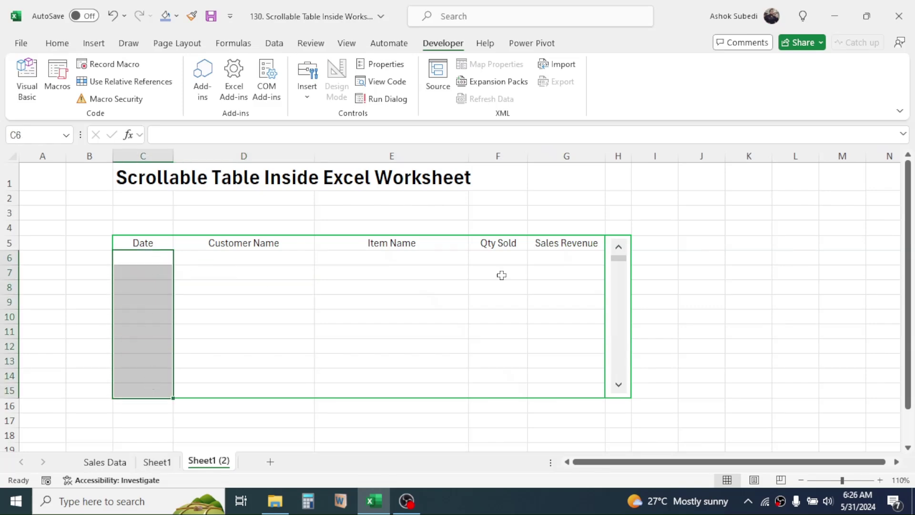
click(115, 462)
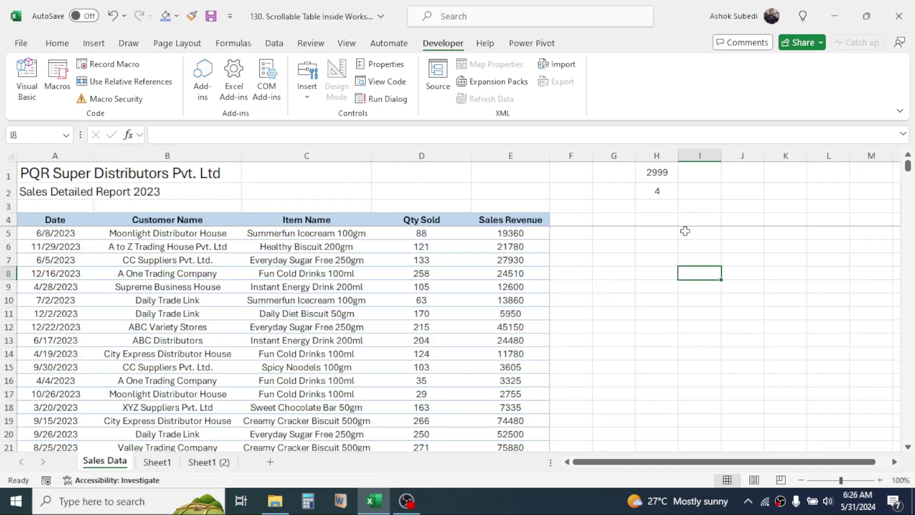
click(657, 206)
text(10)
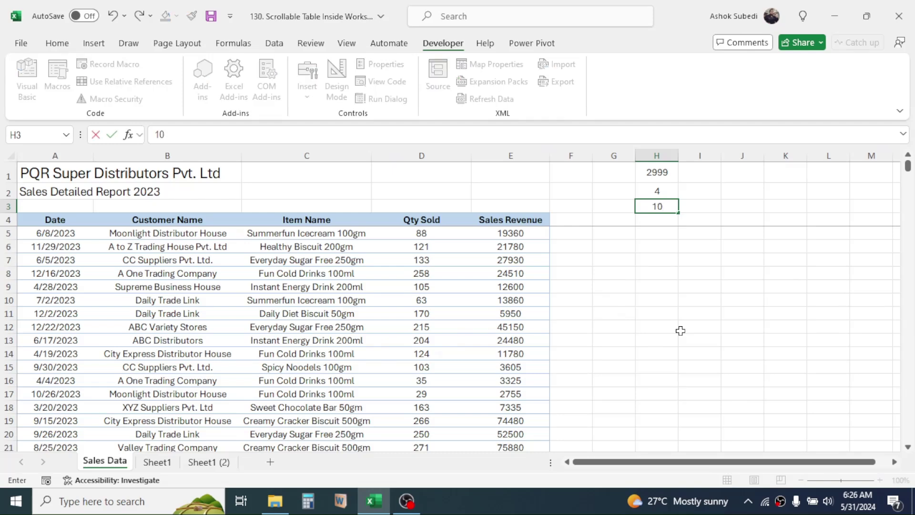
key(Return)
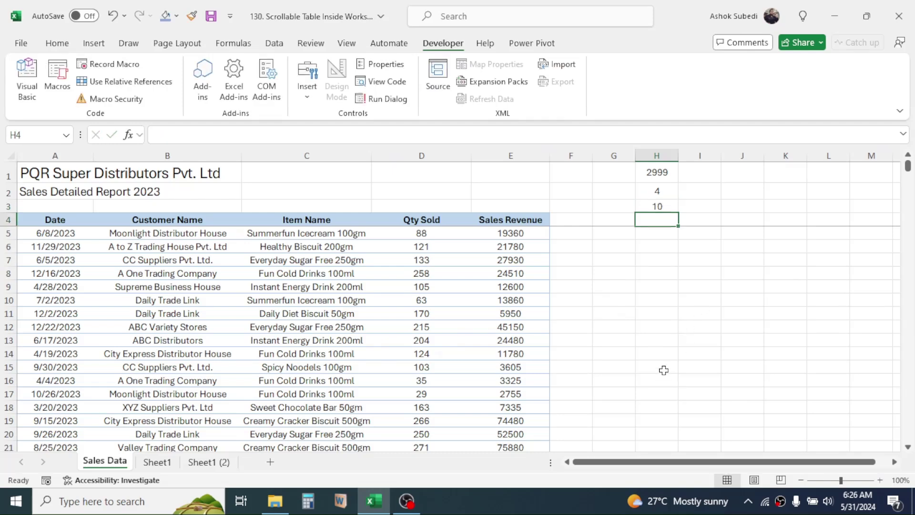
text(=)
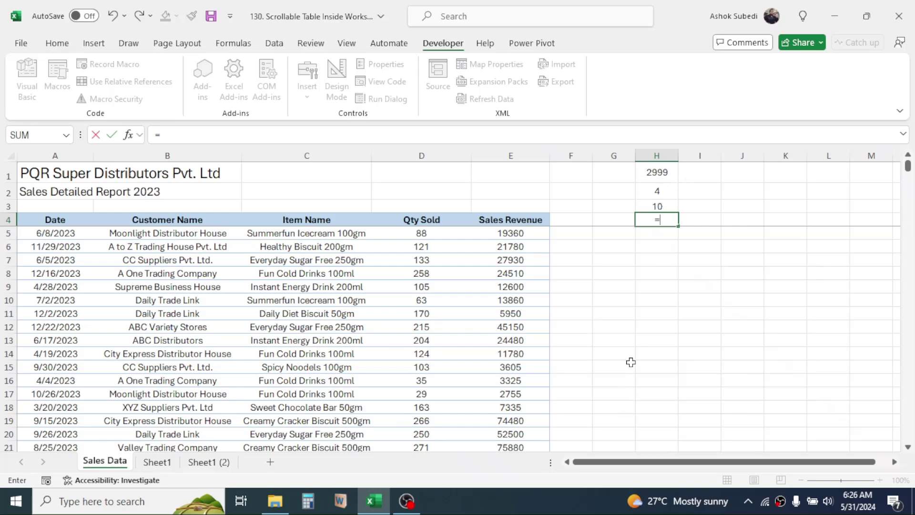
Enter =H1-H2-H3 in Sales Data cell H4, giving 2985.
click(667, 171)
text(-)
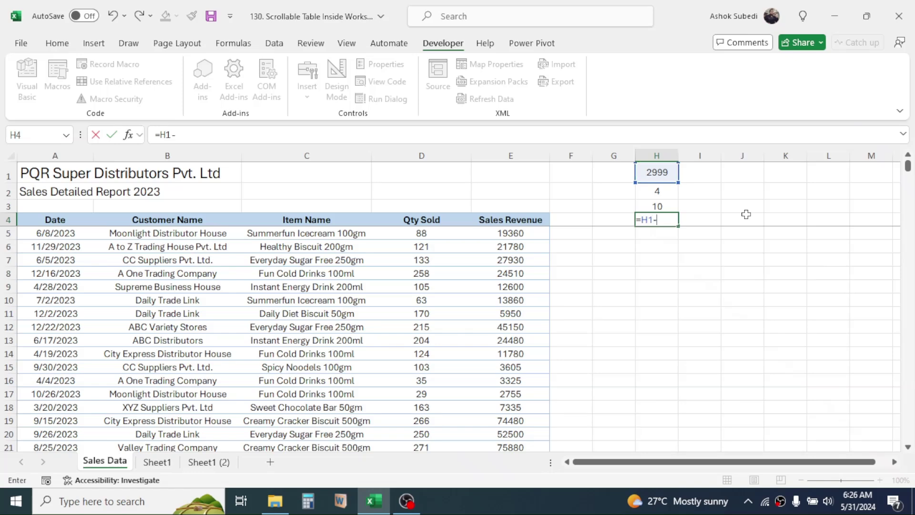
click(670, 190)
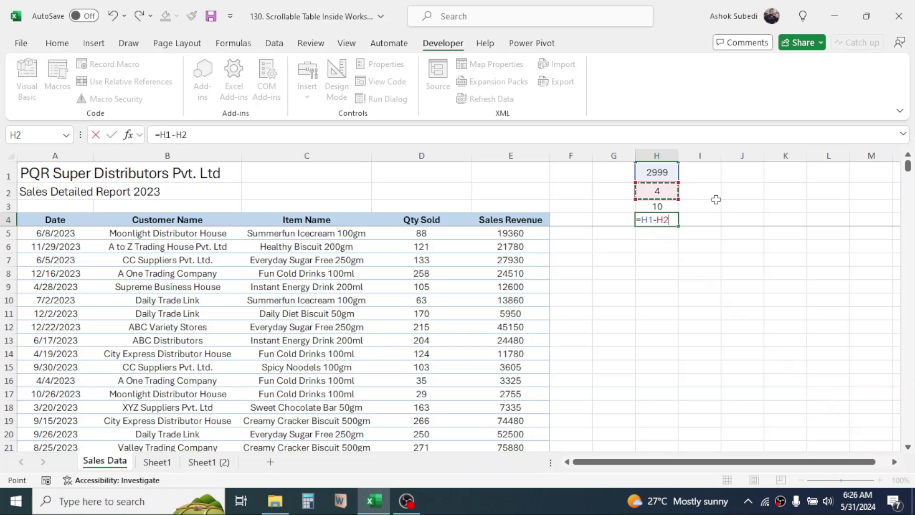
text(-)
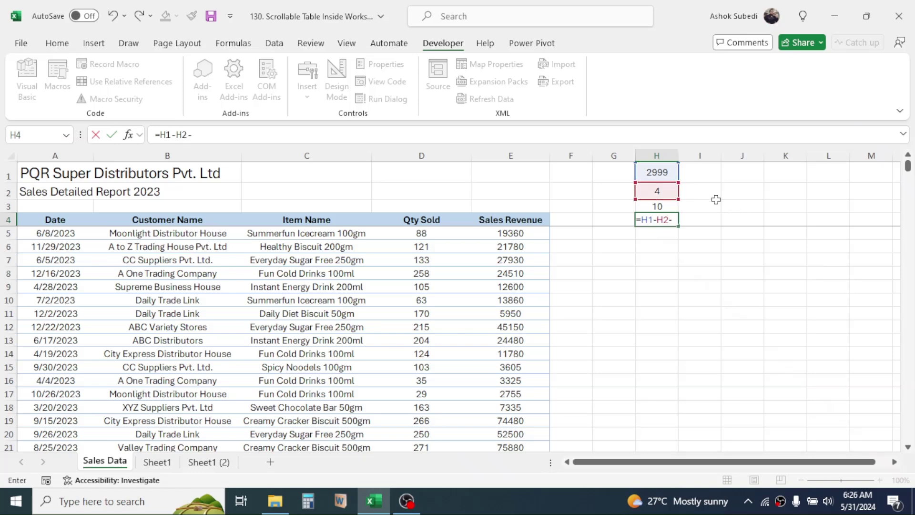
click(663, 205)
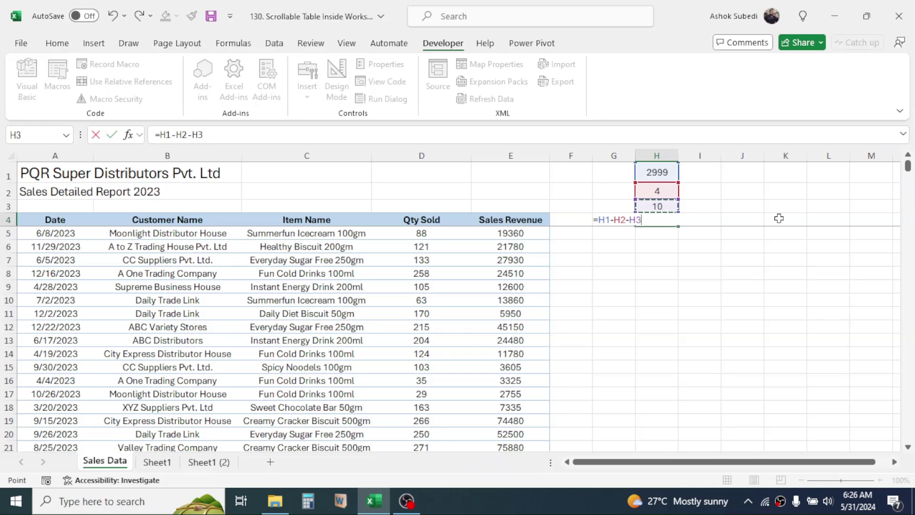
key(Return)
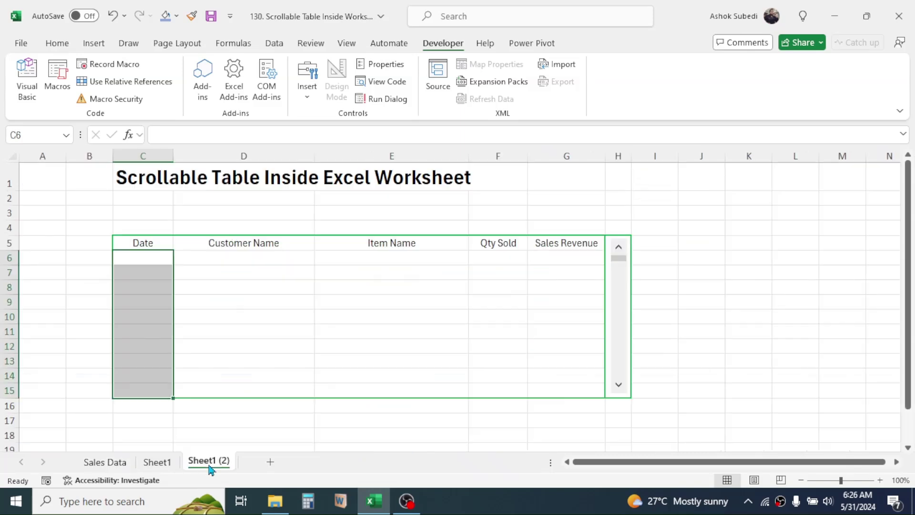
Set the scroll bar's maximum value to 2985 and its cell link to $C$4.
right_click(620, 299)
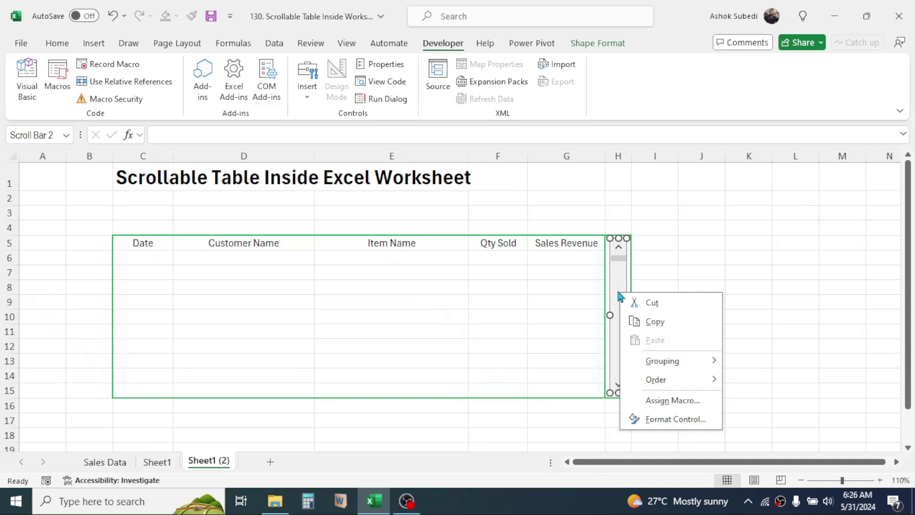
click(665, 419)
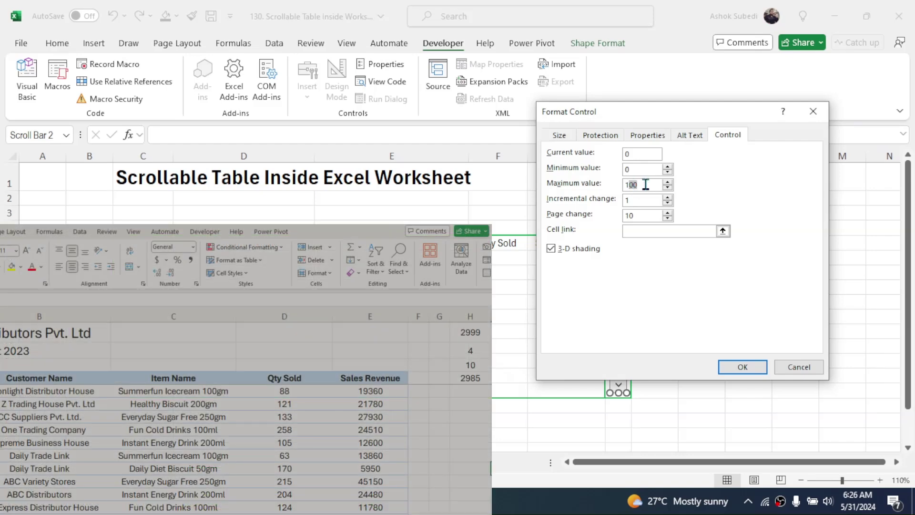
drag(645, 185, 619, 184)
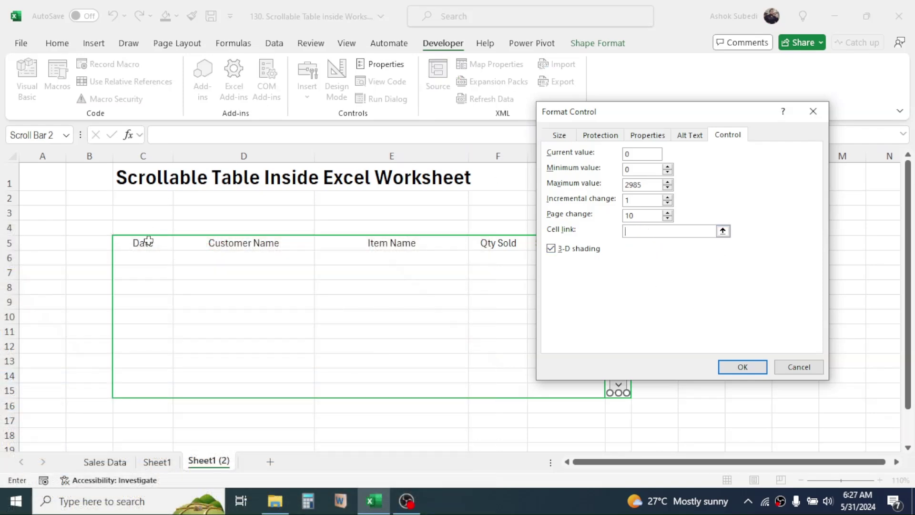
click(144, 227)
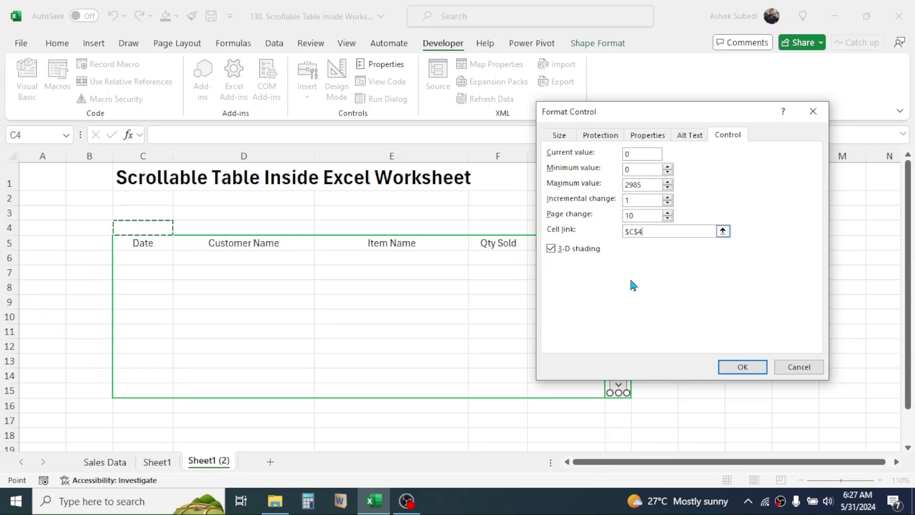
click(743, 367)
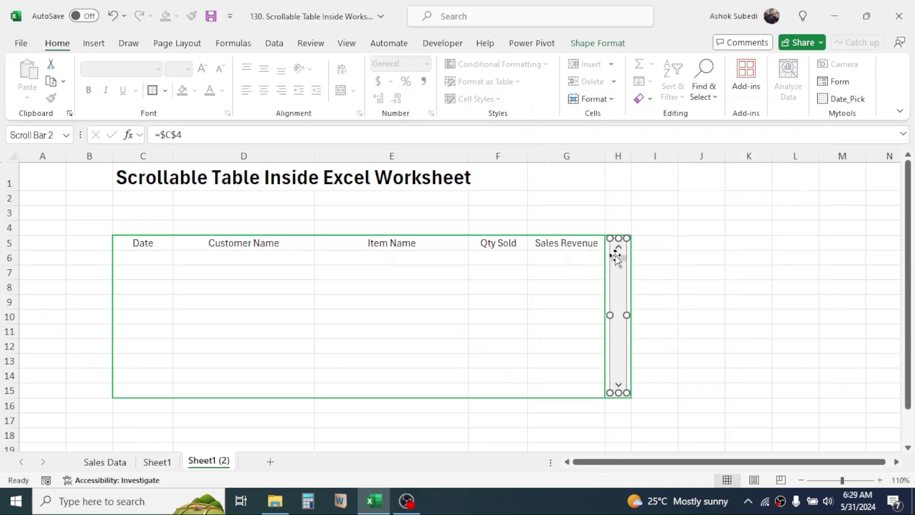
Step the scroll bar down to confirm C4 changes, then return it to 0.
click(698, 261)
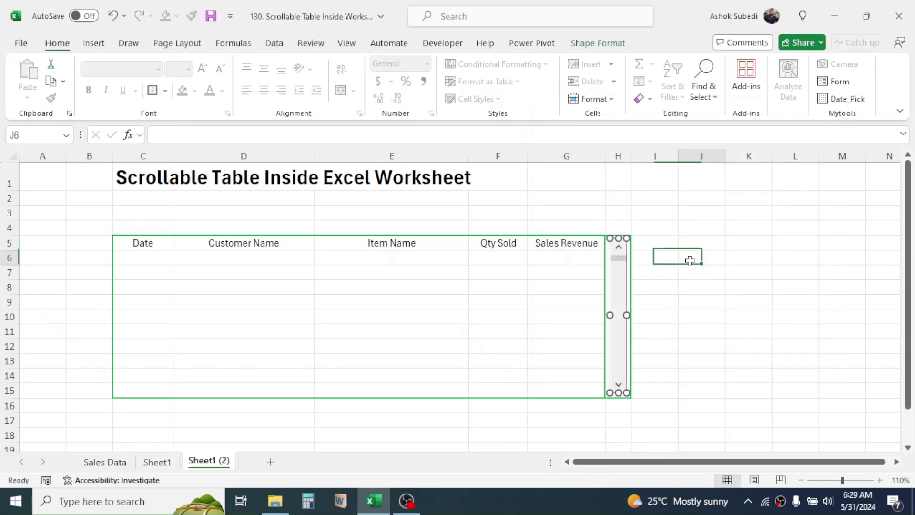
click(619, 385)
click(619, 385)
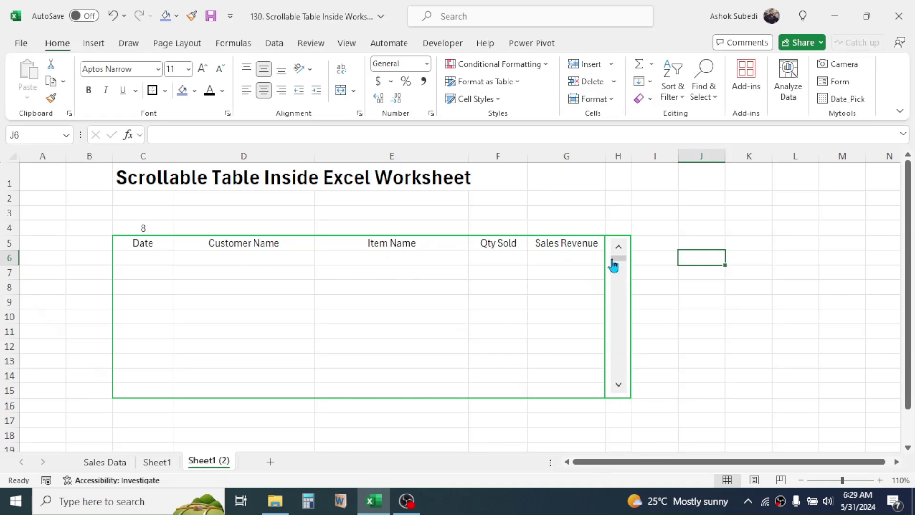
drag(614, 262, 617, 256)
click(709, 304)
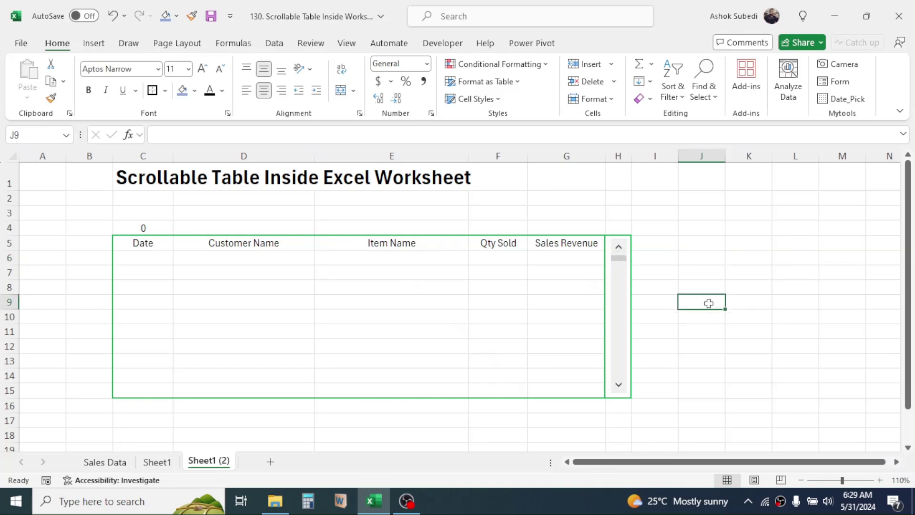
click(146, 259)
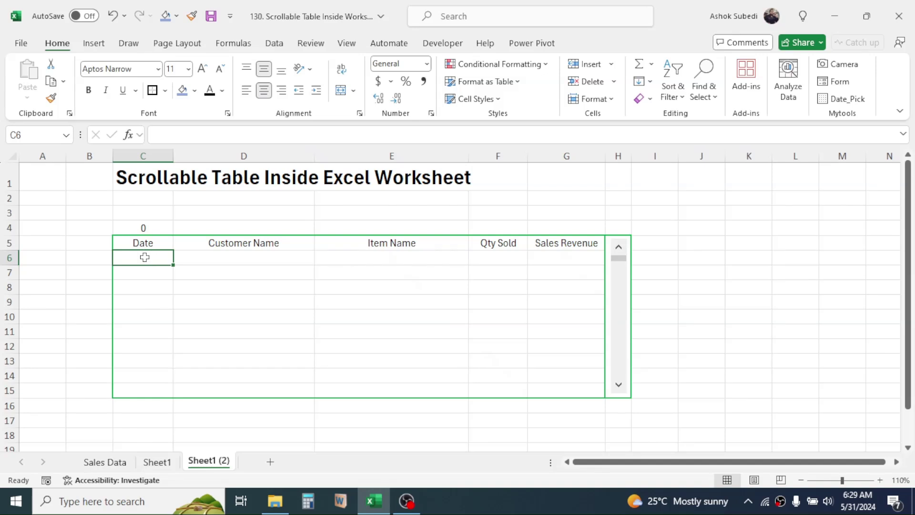
Enter =OFFSET('Sales Data'!A5,'Sheet1 (2)'!$C$4,0,1,1) in C6, returning 45085.
text(=O)
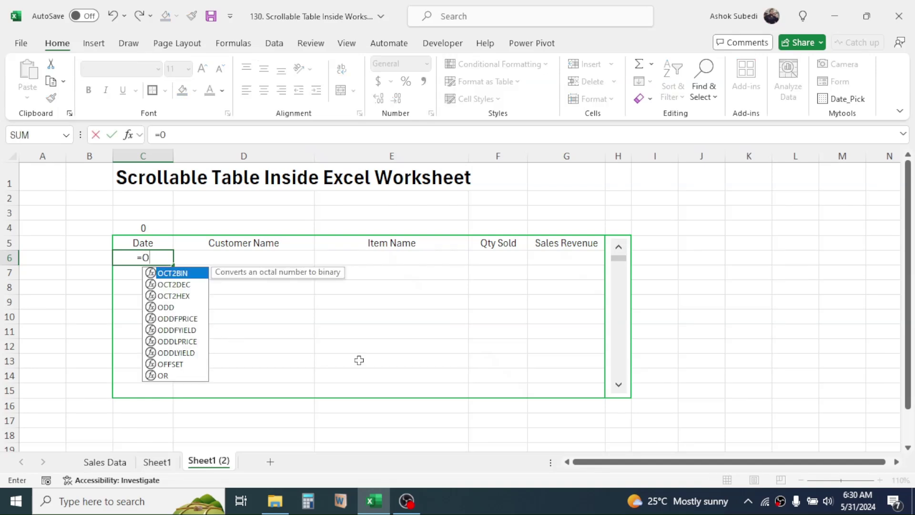
text(FFSET()
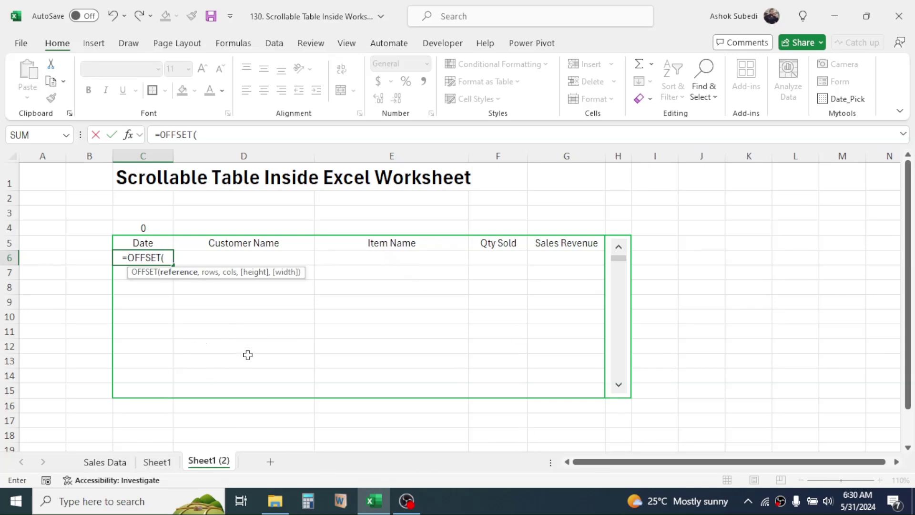
click(113, 467)
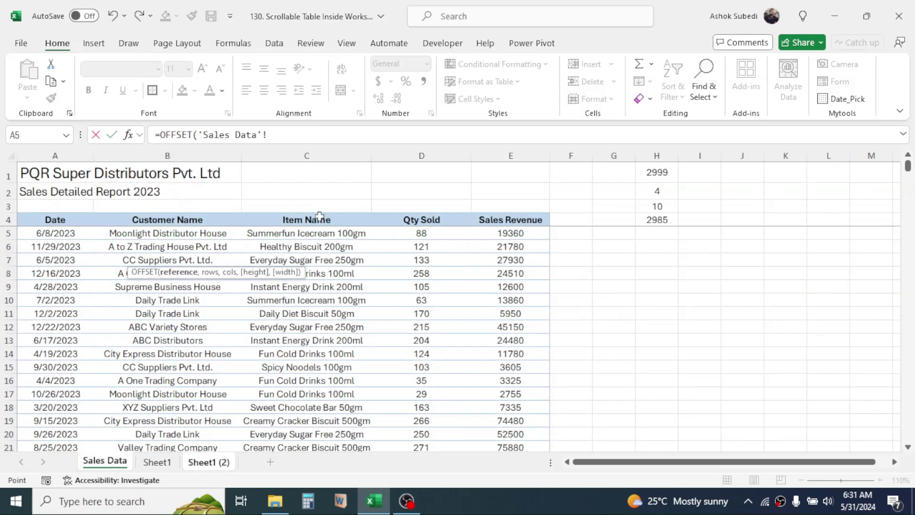
click(49, 234)
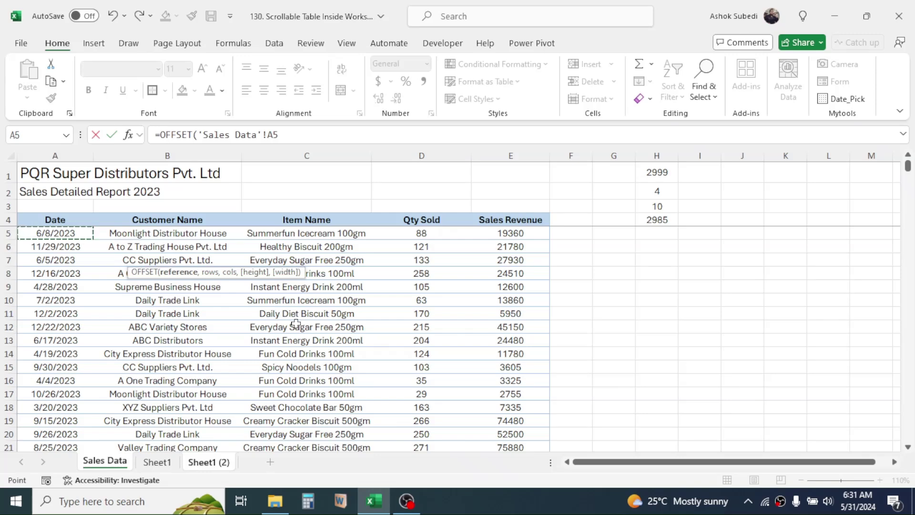
text(,)
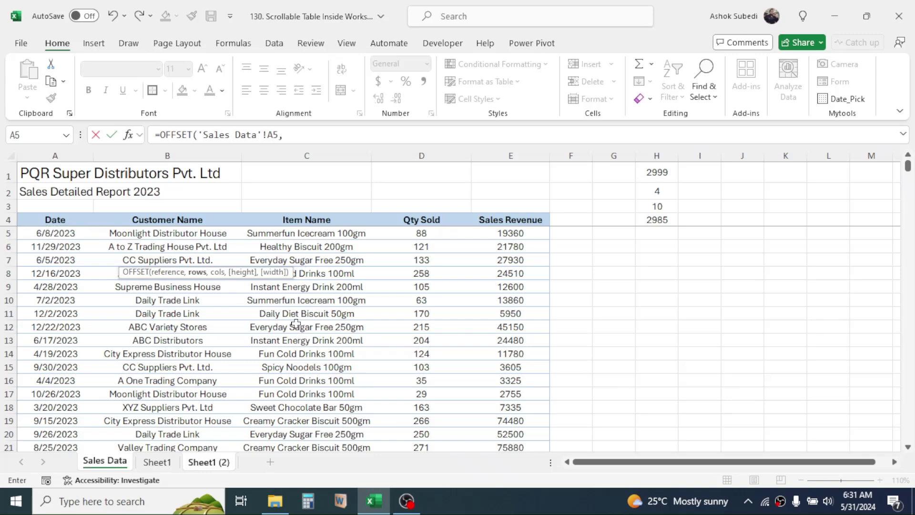
click(210, 463)
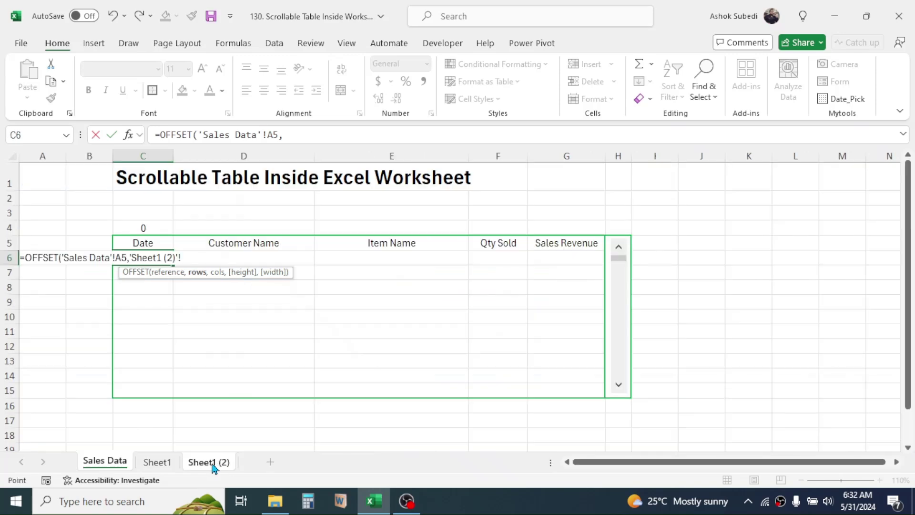
click(152, 229)
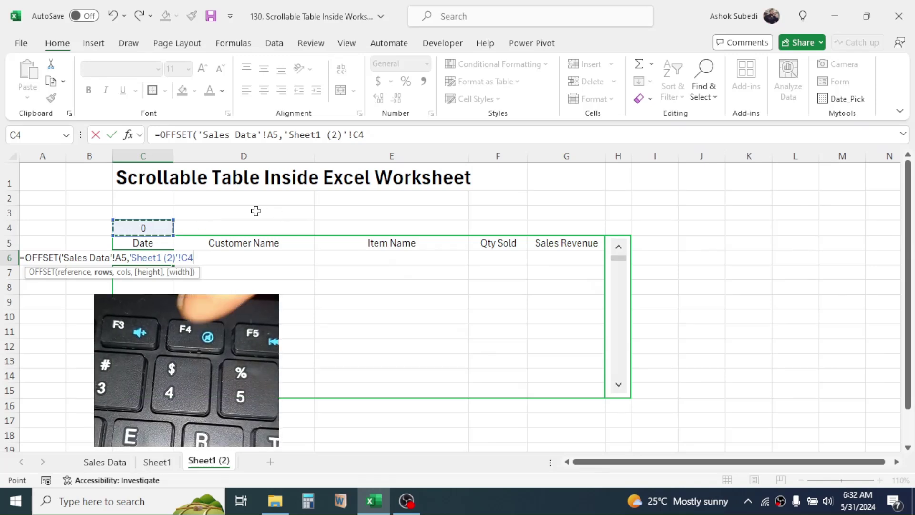
key(F4)
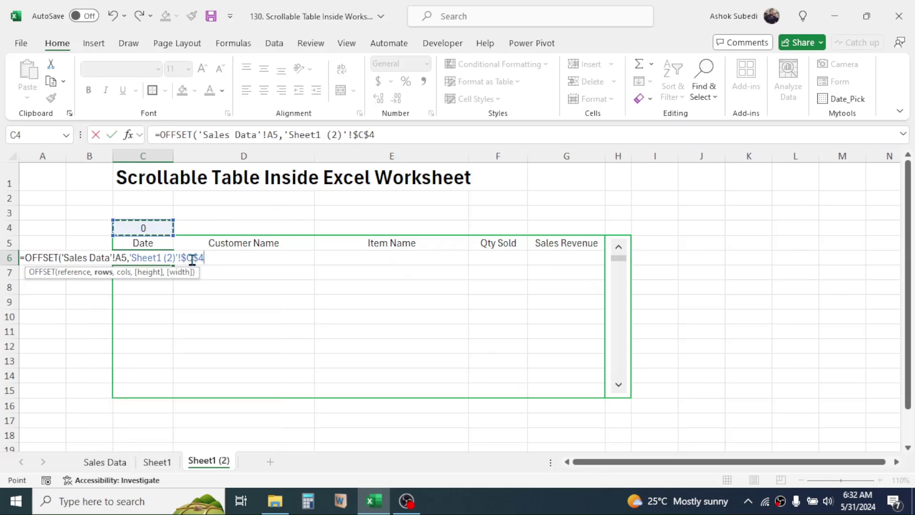
text(,)
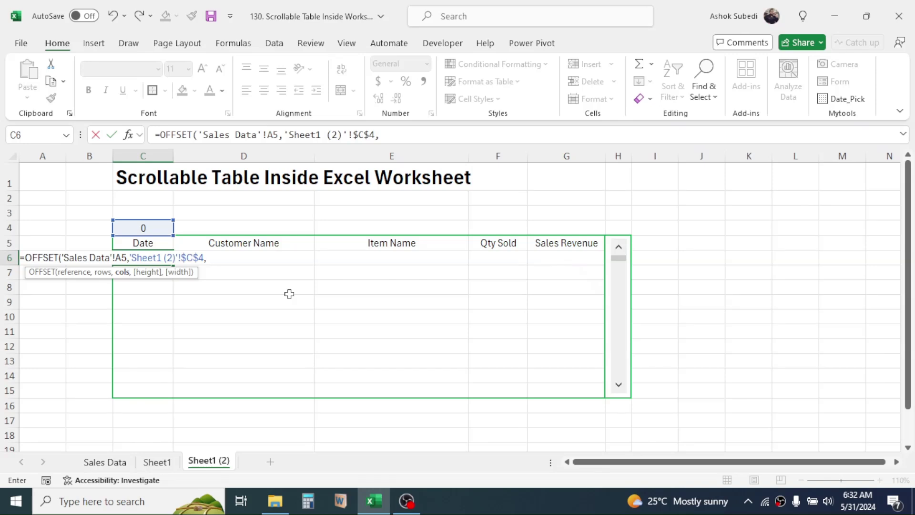
text(0,)
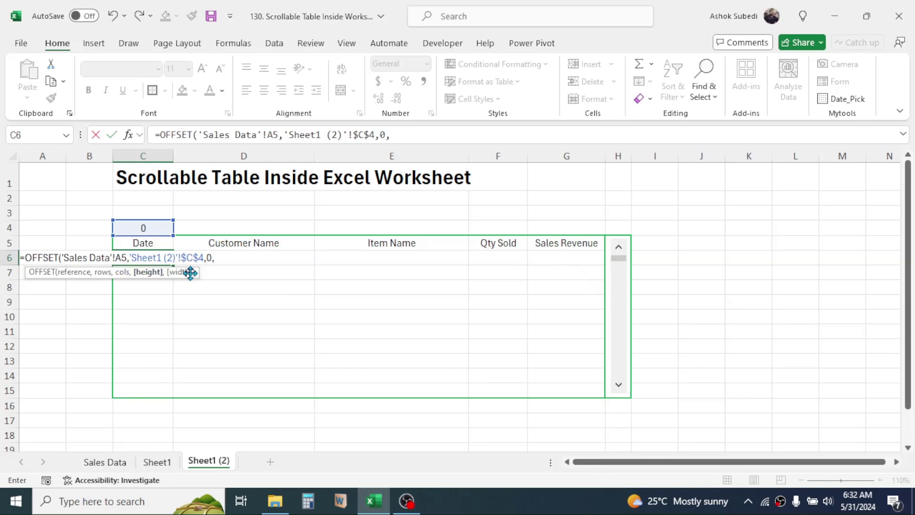
text(1,1)
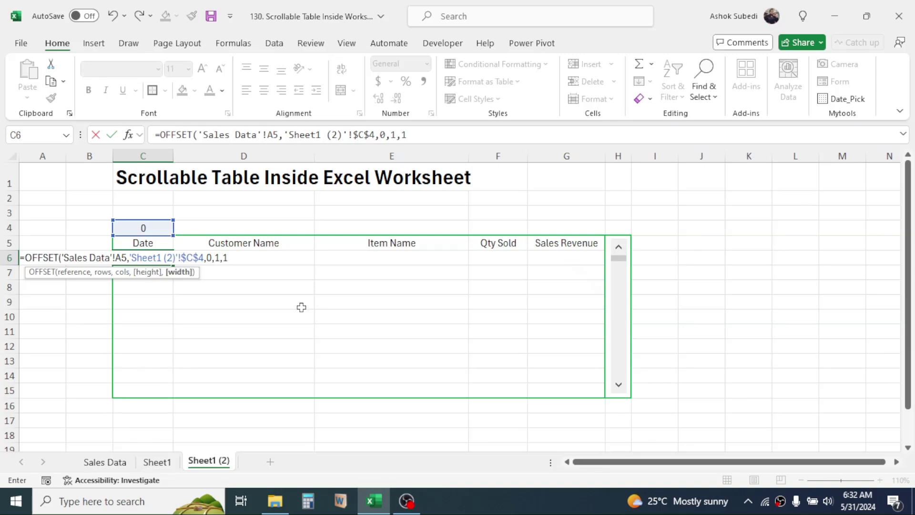
text())
key(Return)
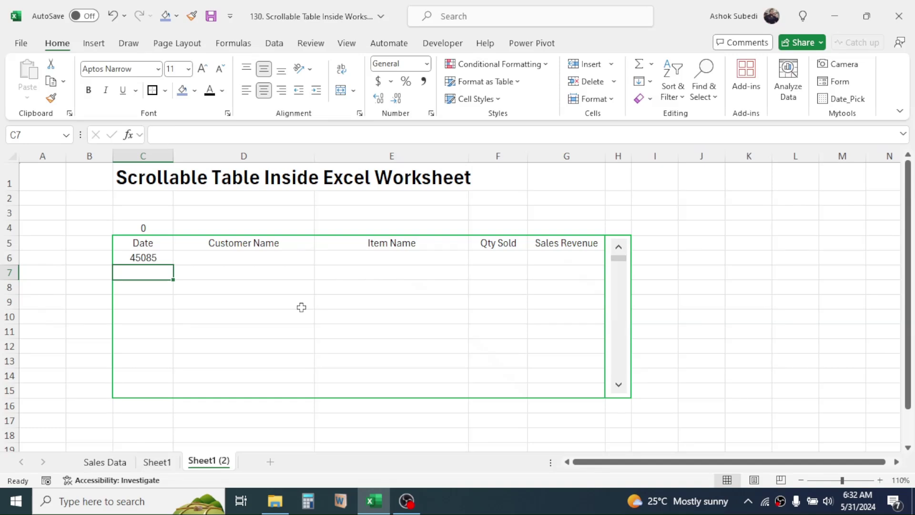
key(Up)
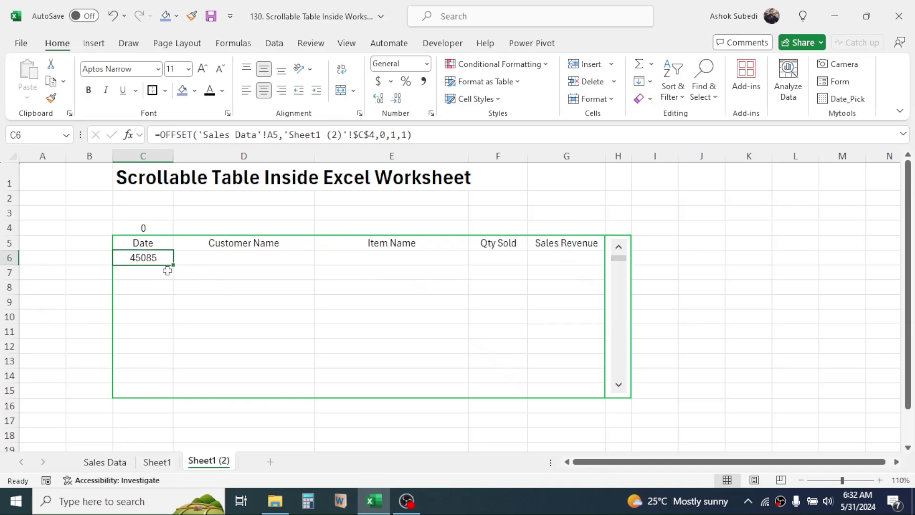
Fill the C6 OFFSET formula across to G6 and down to row 15.
drag(174, 267, 579, 272)
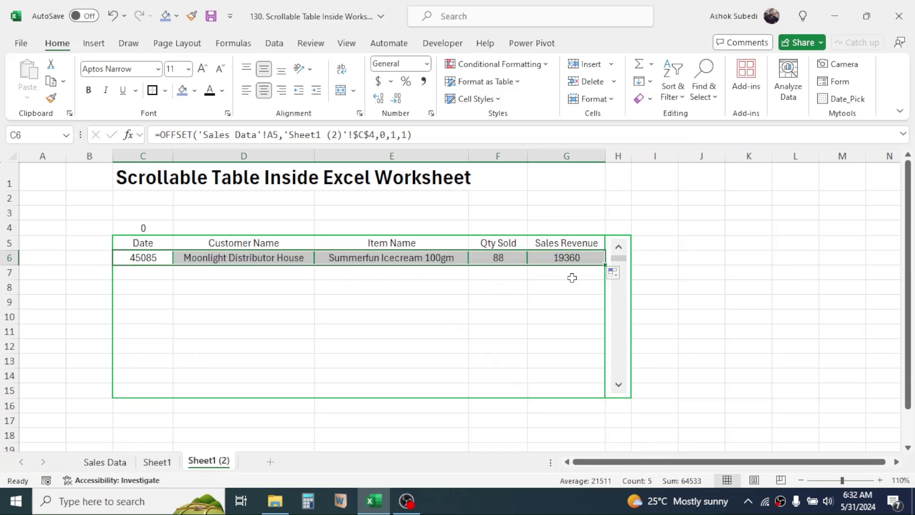
drag(604, 266, 590, 396)
click(458, 317)
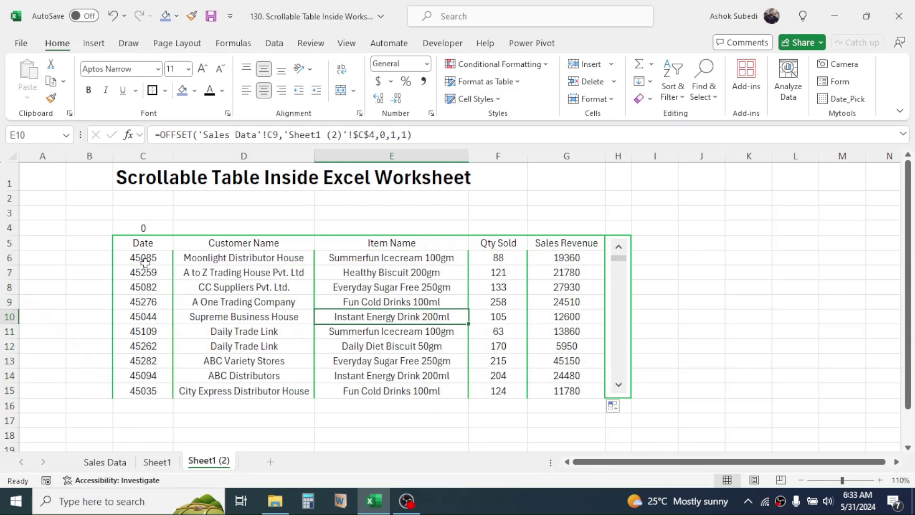
drag(144, 262, 552, 389)
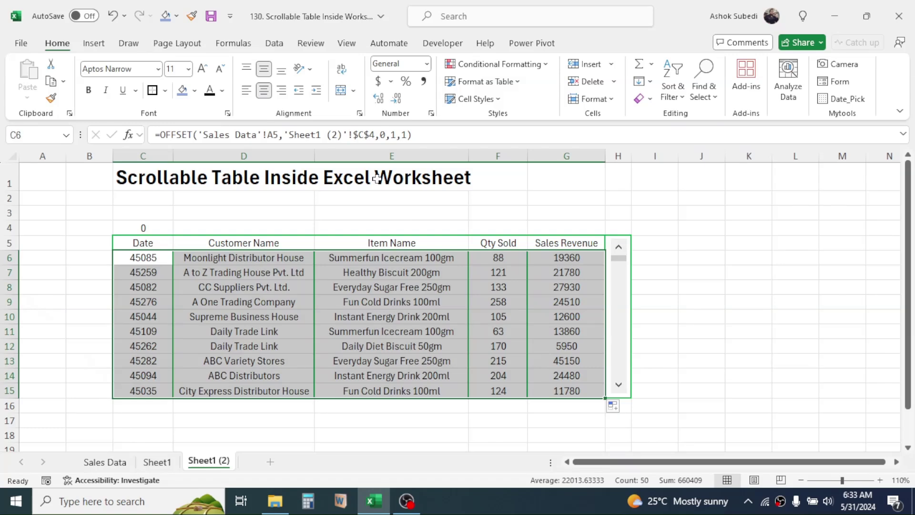
Put borders around every data cell of the sales table.
click(165, 90)
click(170, 222)
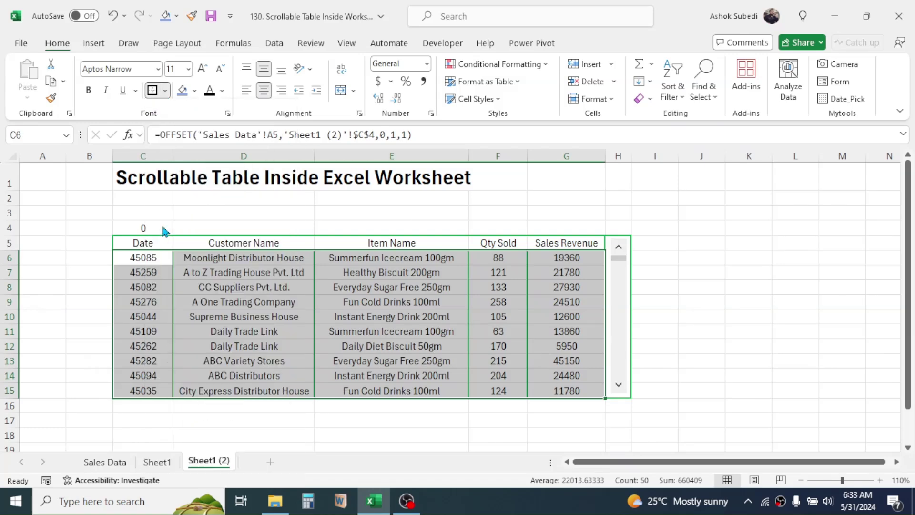
click(249, 306)
Add a border around the header row from Date to Sales Revenue.
click(146, 244)
drag(256, 246, 570, 245)
click(163, 92)
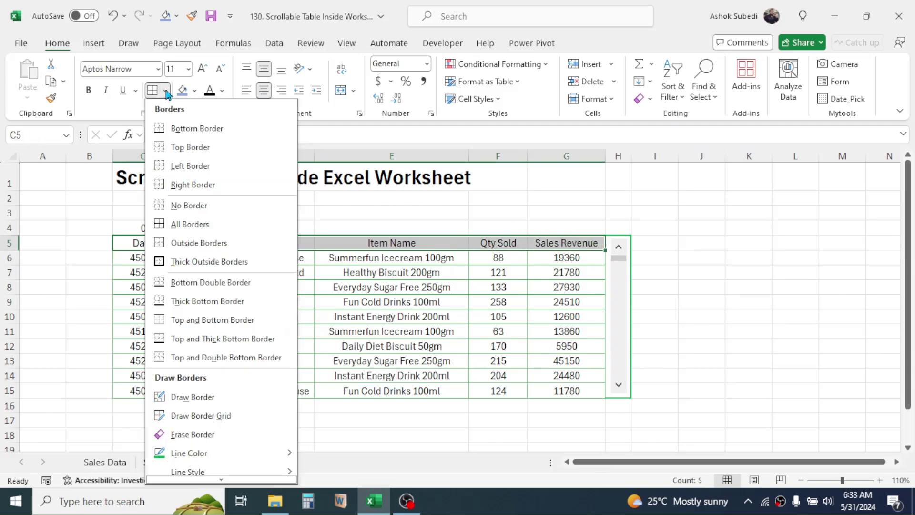
click(165, 242)
mouse_move(134, 258)
mouse_down()
mouse_move(138, 286)
mouse_move(558, 388)
mouse_up()
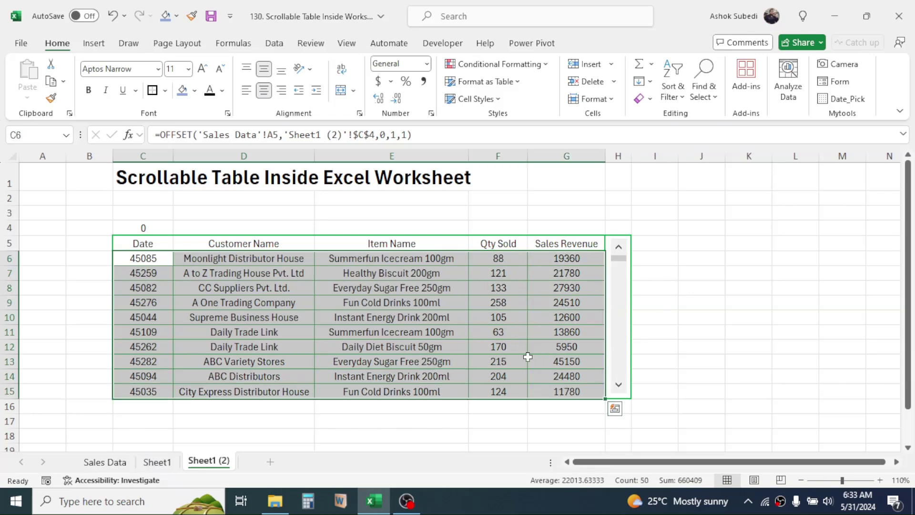
click(340, 345)
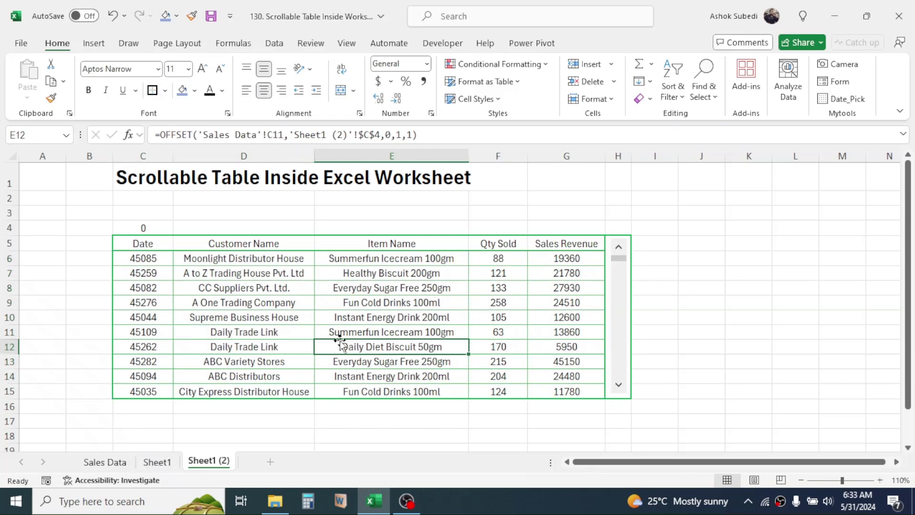
Give header row C5:G5 a blue-grey fill and bold text.
drag(143, 243, 565, 244)
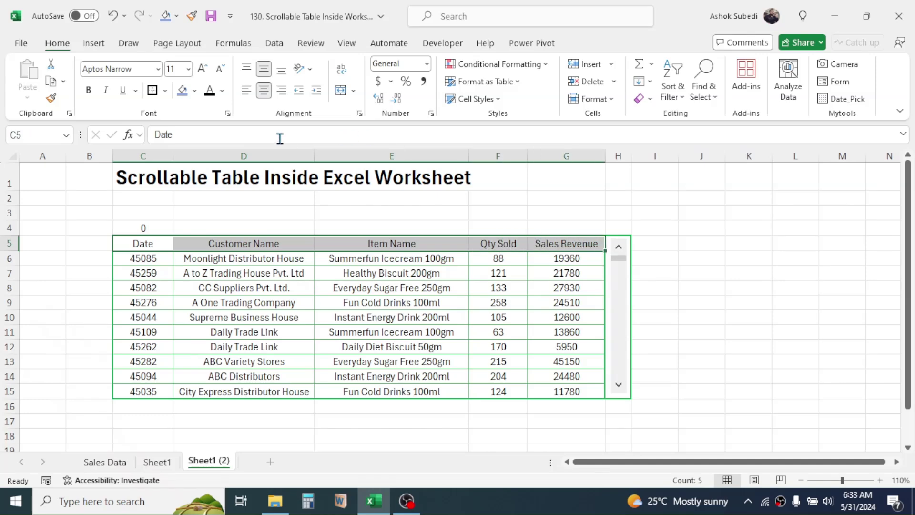
click(195, 90)
click(272, 174)
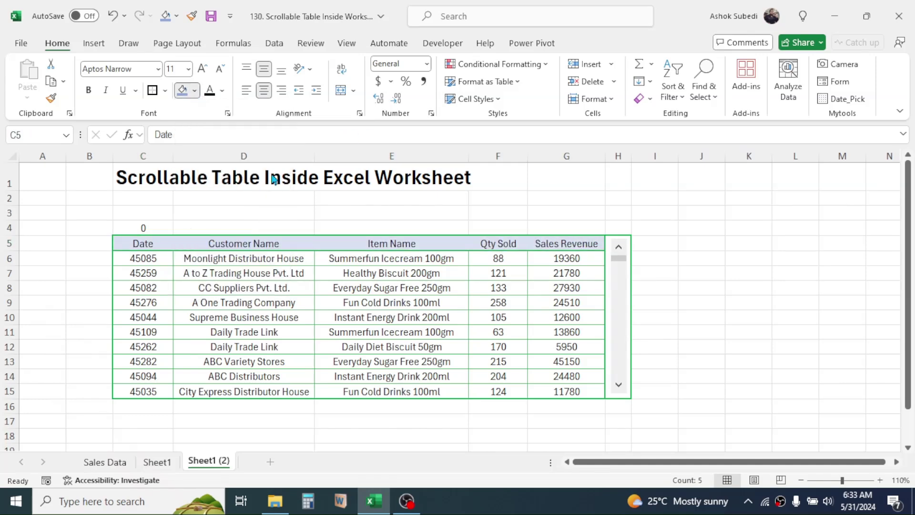
click(89, 90)
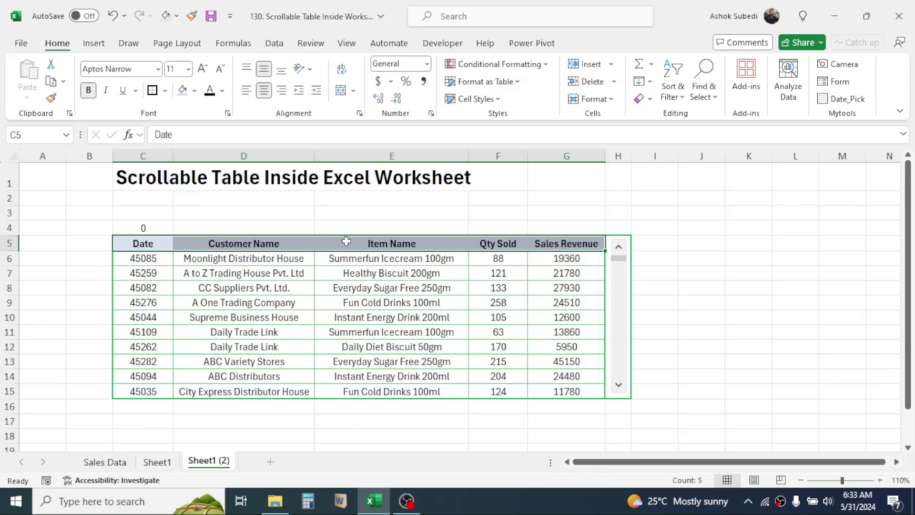
click(702, 272)
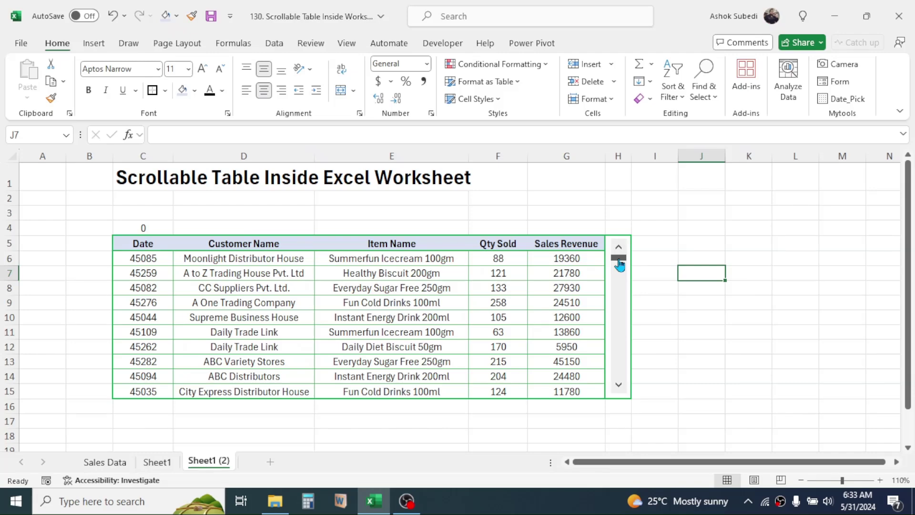
Make the scroll-position number in C4 white so it is hidden.
drag(619, 264, 620, 350)
click(155, 227)
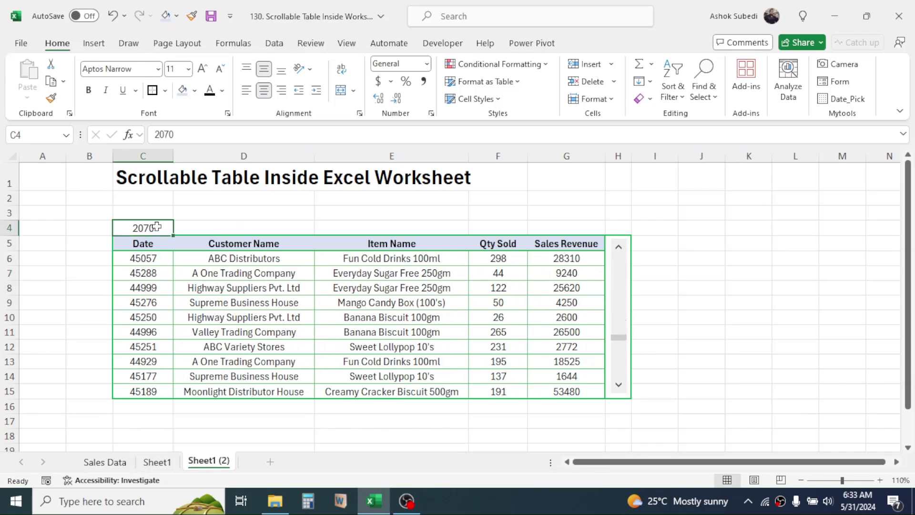
click(222, 90)
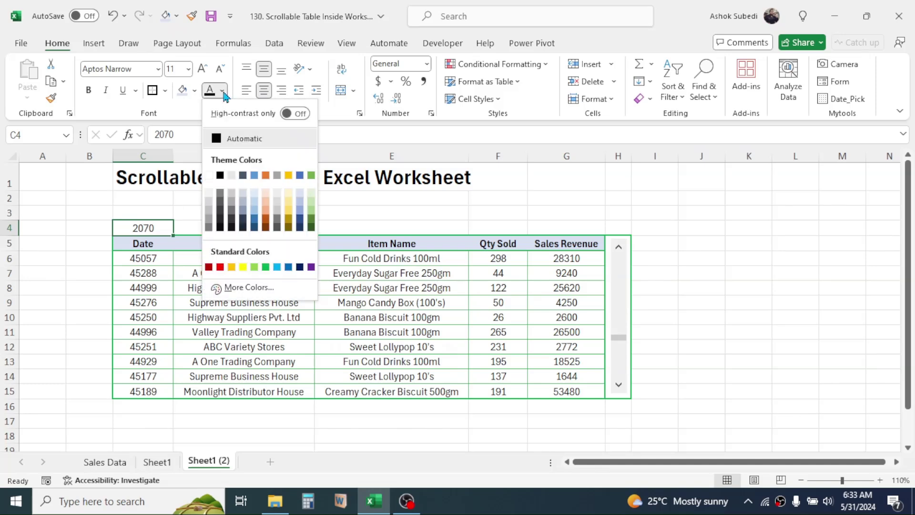
click(208, 175)
click(715, 303)
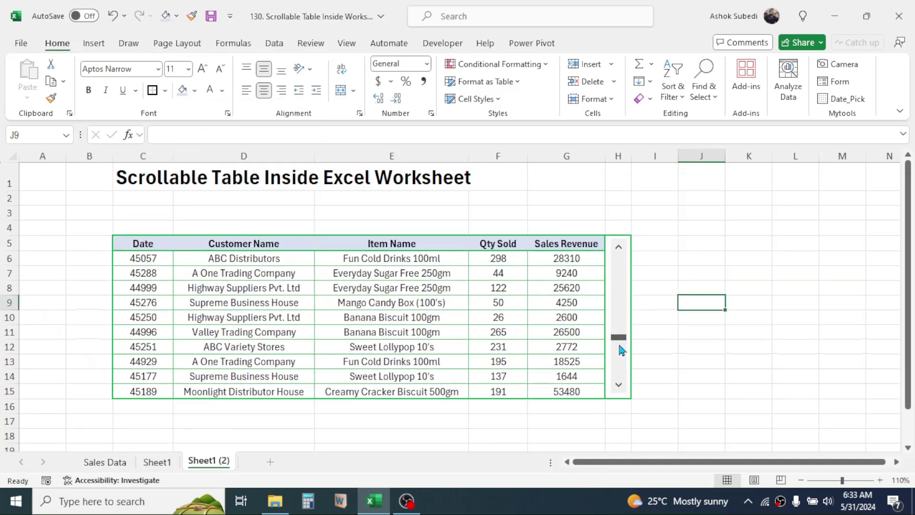
Test the scroll bar: drag it, step down three records, then back up four.
drag(619, 345, 619, 382)
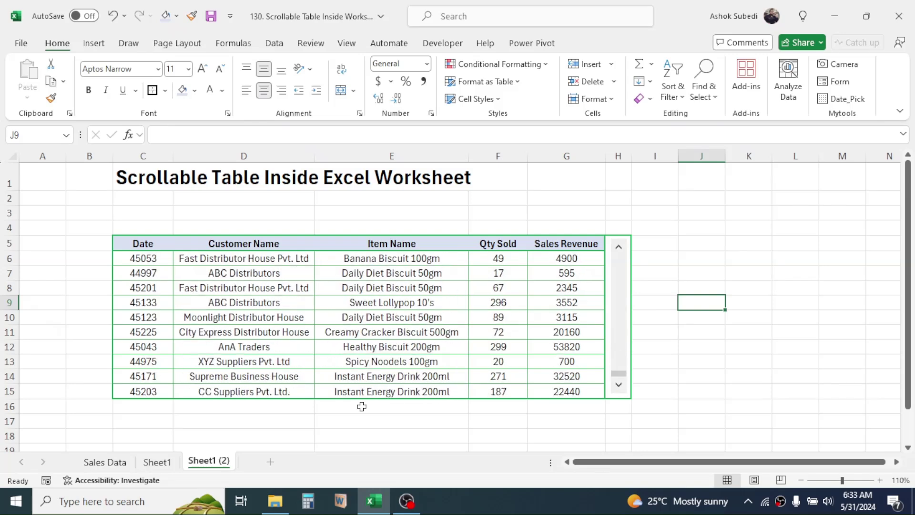
drag(142, 393, 429, 392)
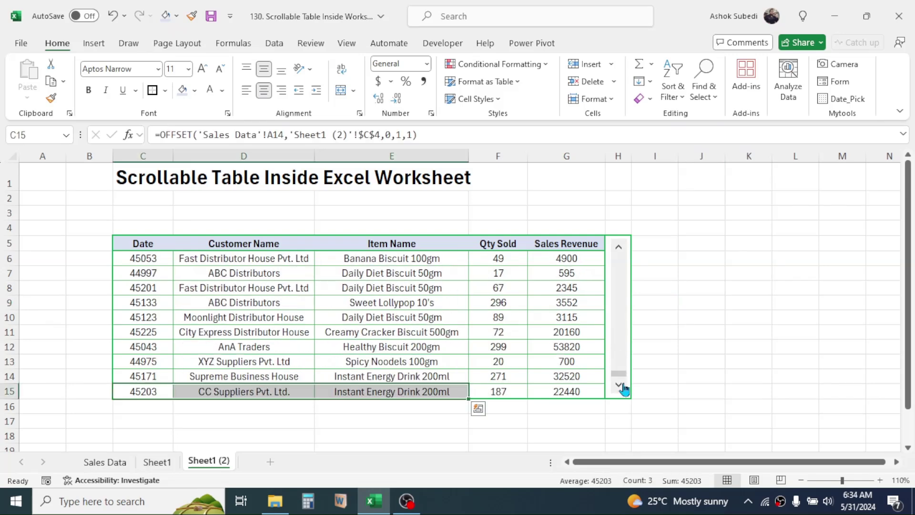
drag(620, 380, 619, 251)
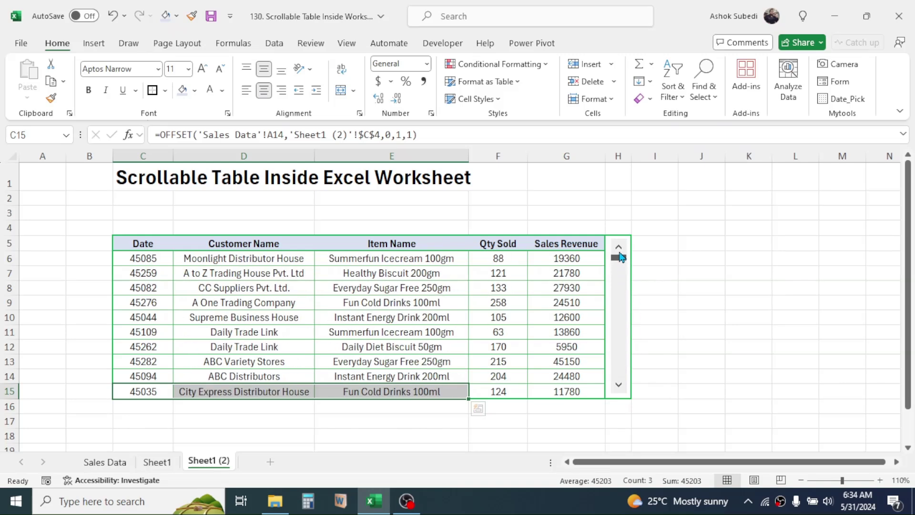
click(381, 261)
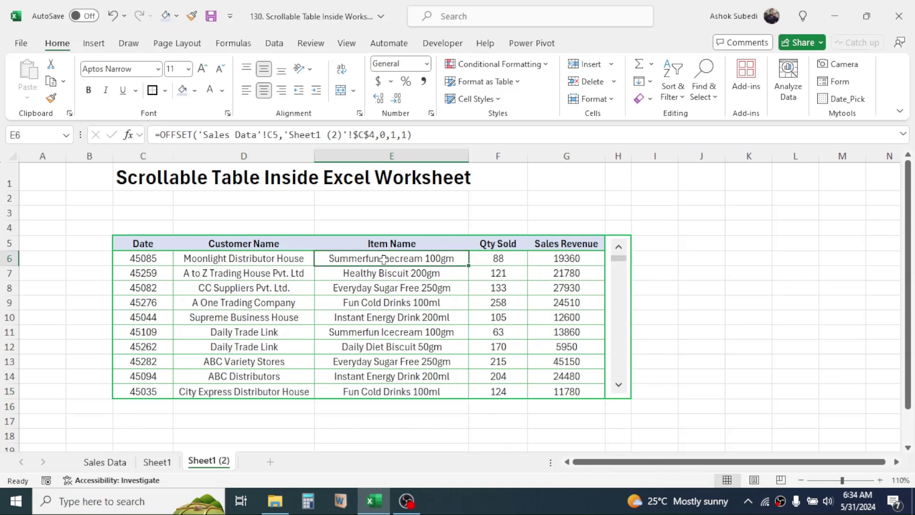
click(619, 384)
click(619, 385)
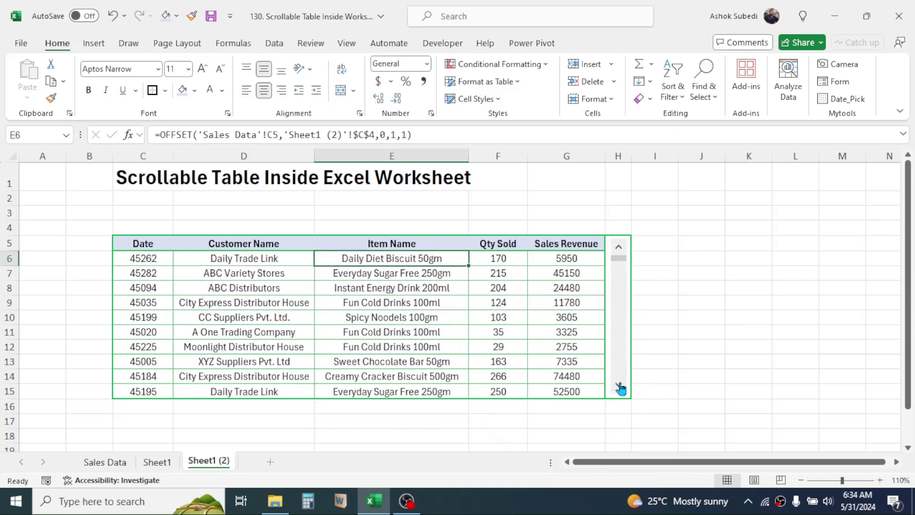
click(619, 384)
click(619, 248)
click(619, 248)
click(619, 248)
click(618, 248)
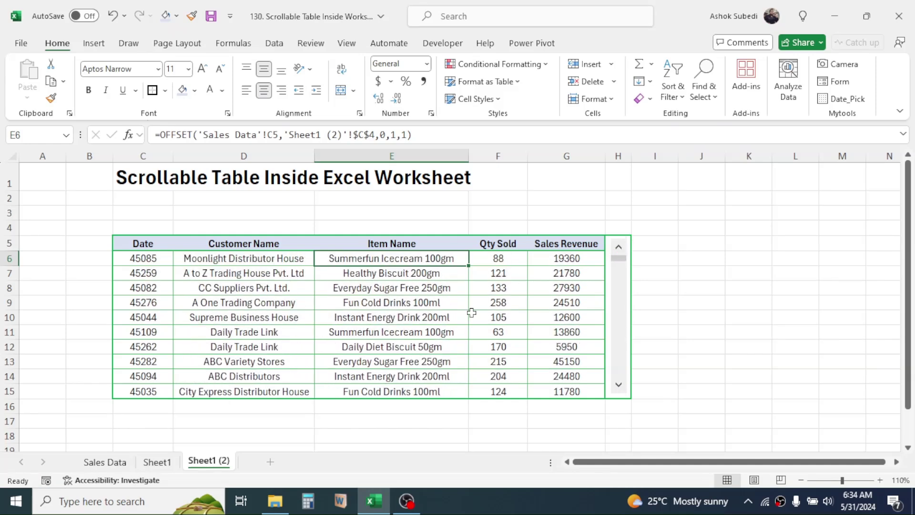
key(Down)
key(Down)
key(Down)
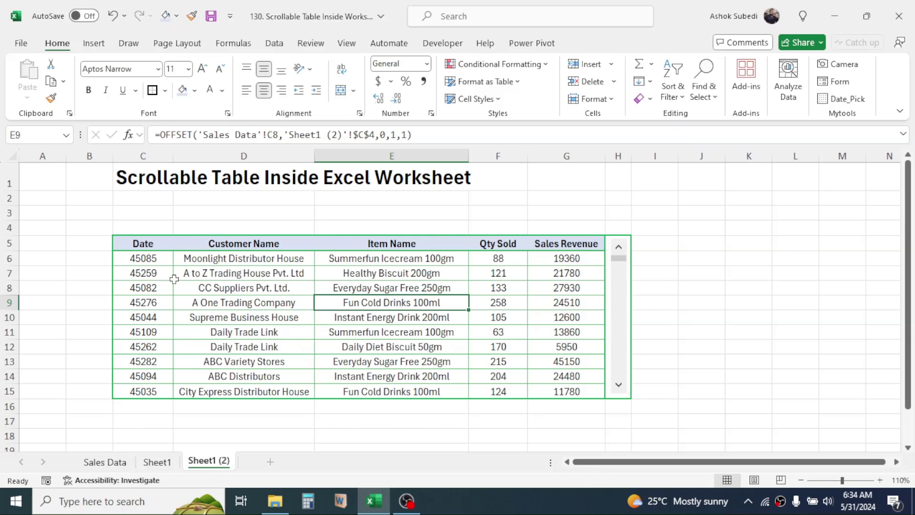
Format Date cells C6:C15 as Short Date (e.g. 6/8/2023) and widen column C.
drag(155, 259, 148, 392)
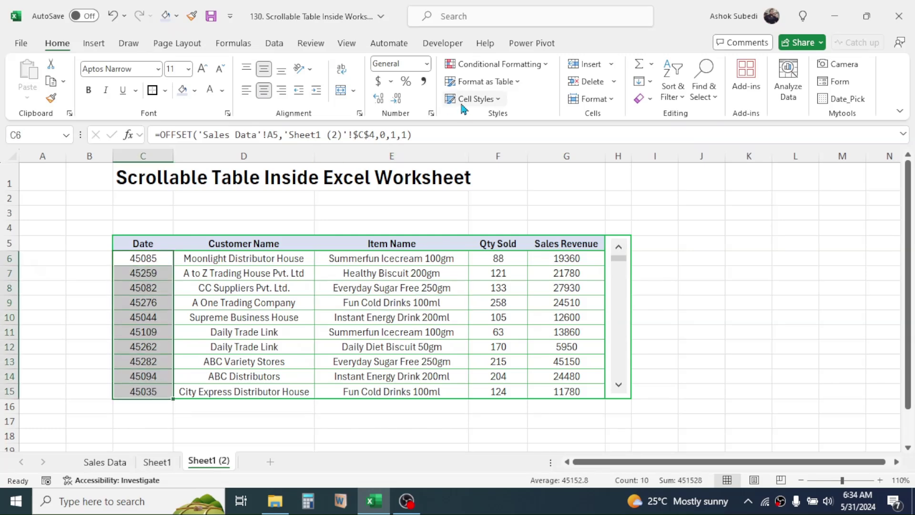
click(427, 64)
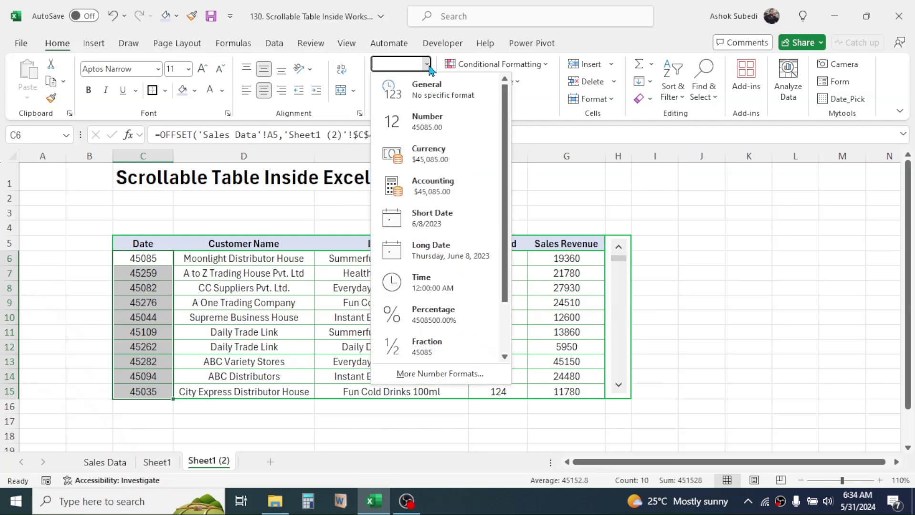
click(423, 221)
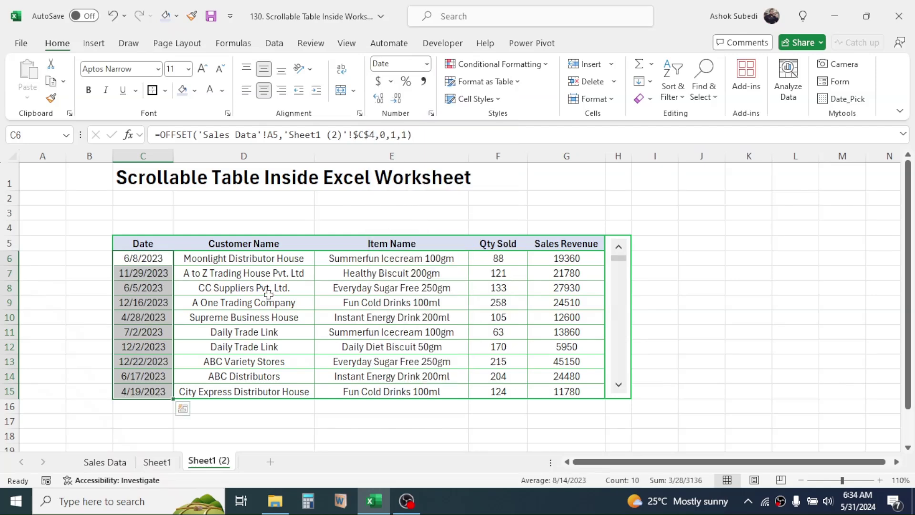
click(269, 296)
drag(174, 155, 180, 156)
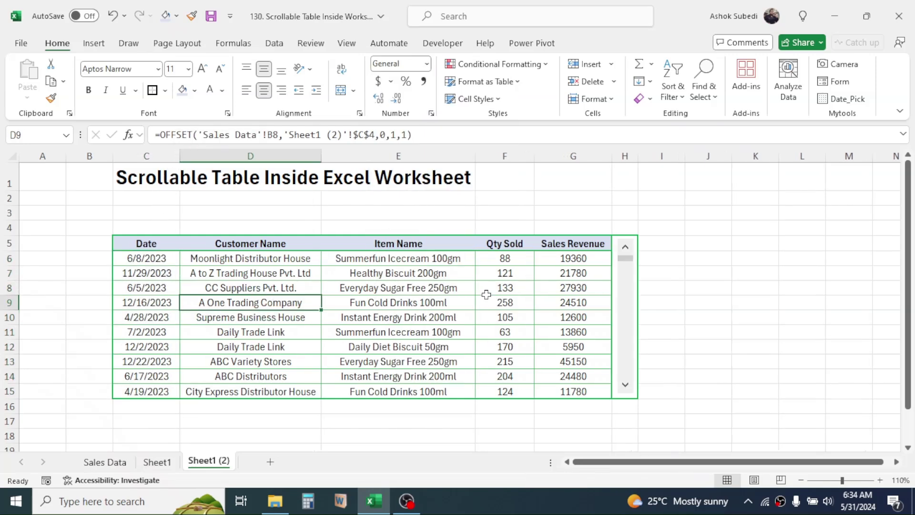
click(671, 284)
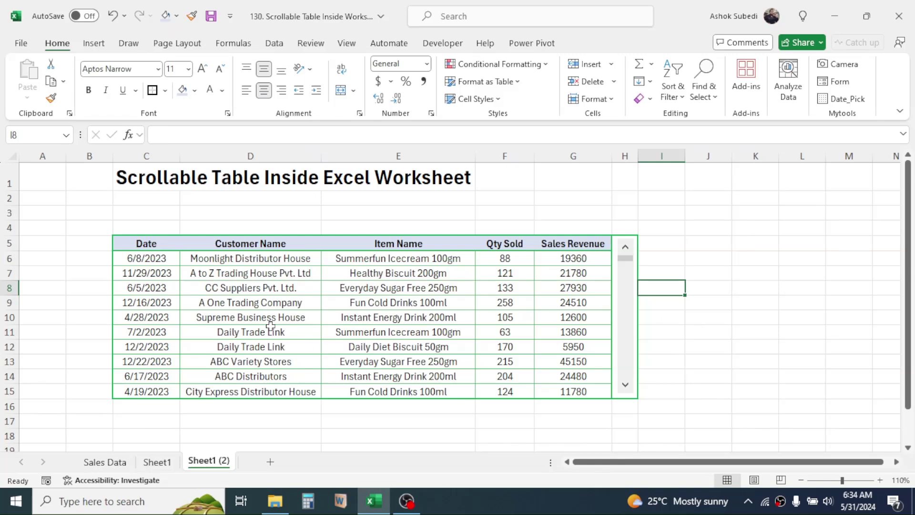
click(626, 386)
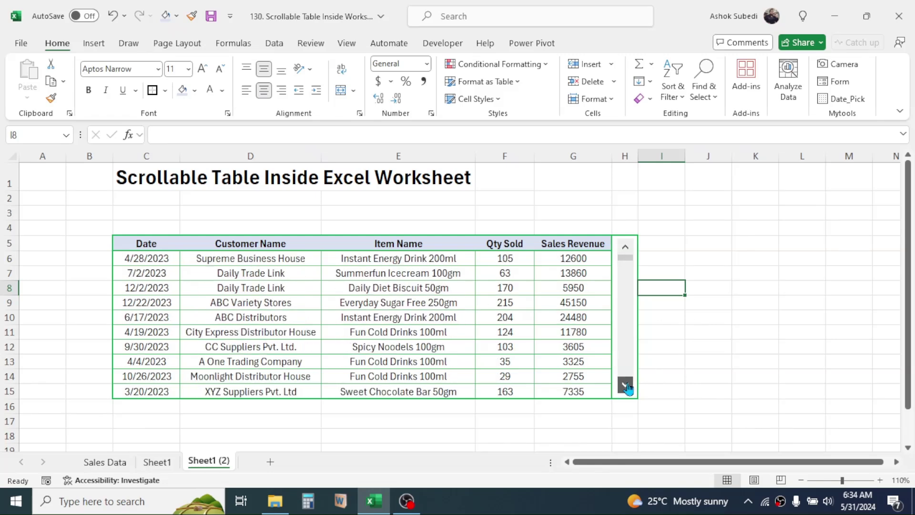
click(627, 386)
mouse_move(628, 259)
mouse_down()
mouse_move(632, 336)
mouse_move(628, 253)
mouse_up()
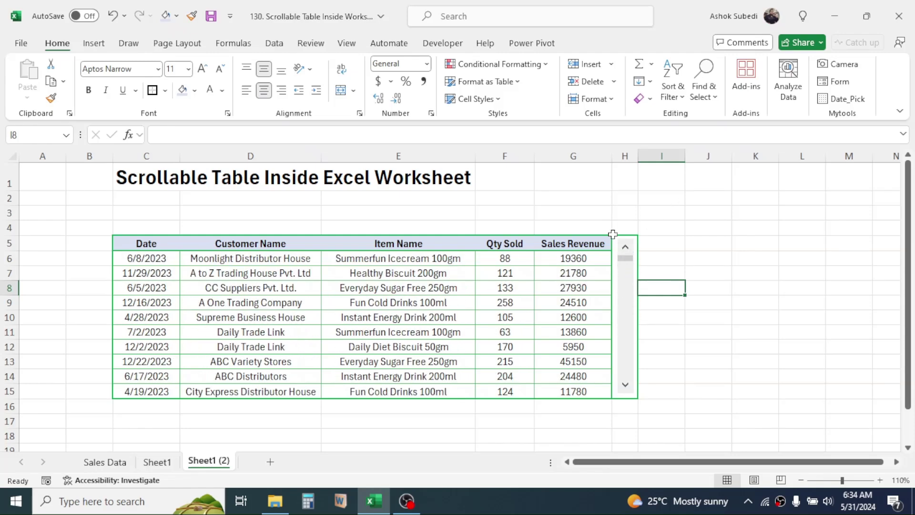